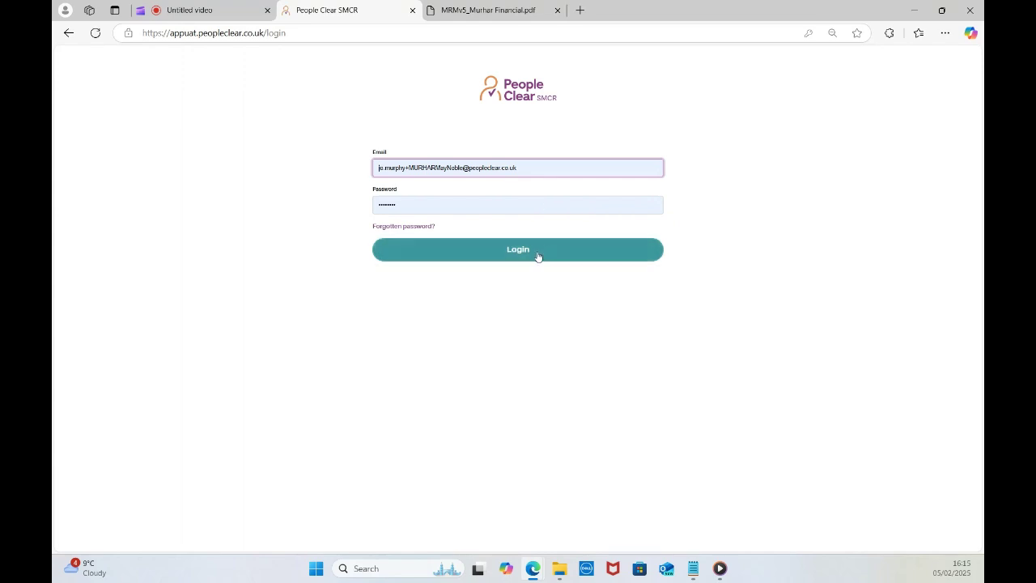
Show Edge's saved passwords list from the Email field on the login page.
click(545, 167)
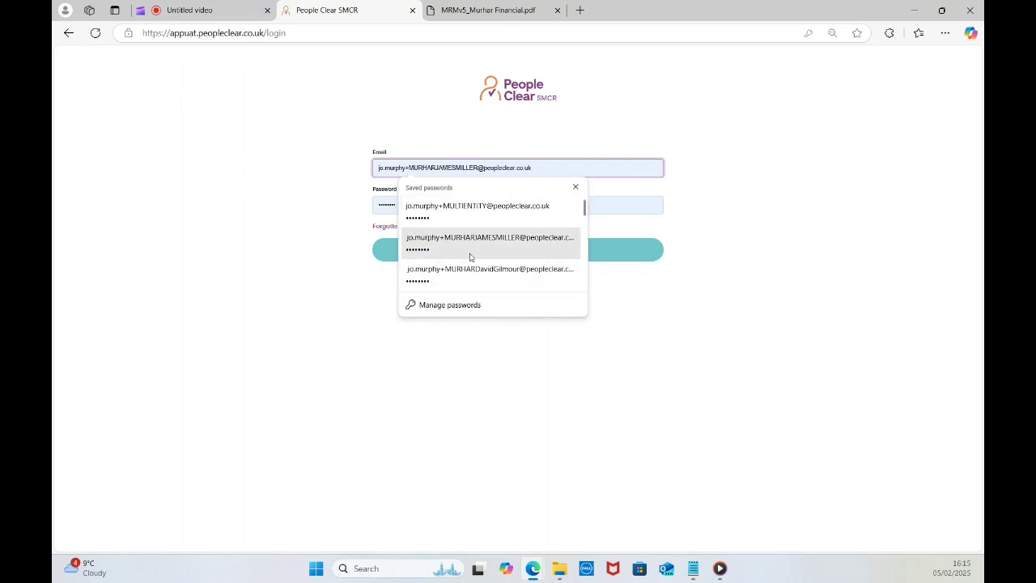
Fill the login form from the saved MULTIENTITY admin account and log in.
scroll(486, 231, down, 1)
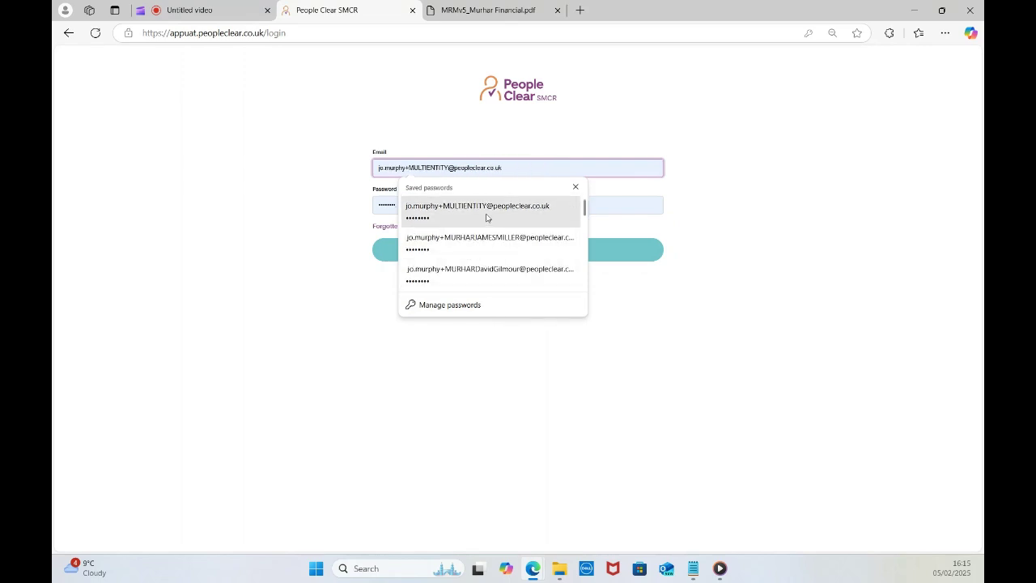
click(487, 217)
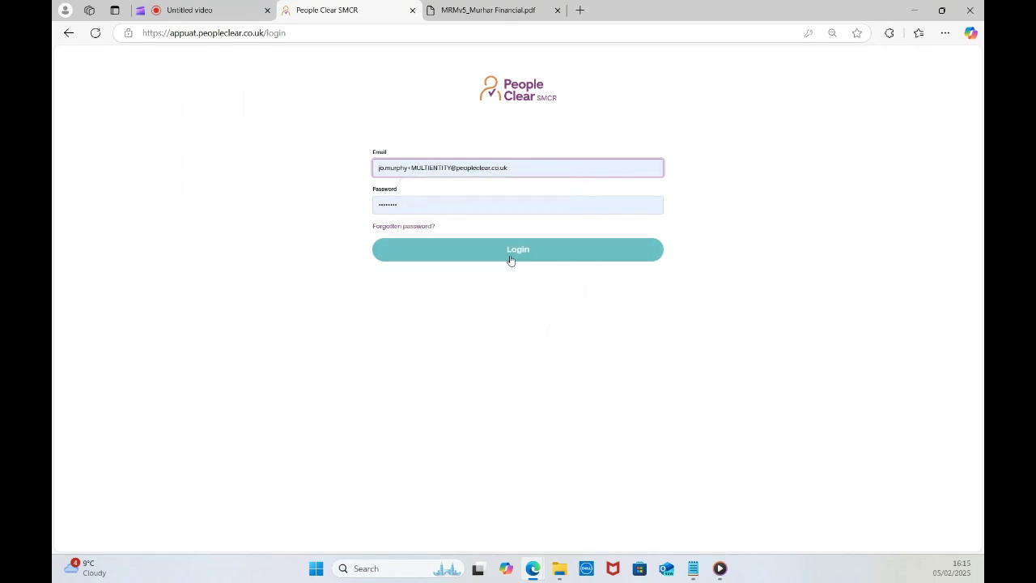
click(512, 259)
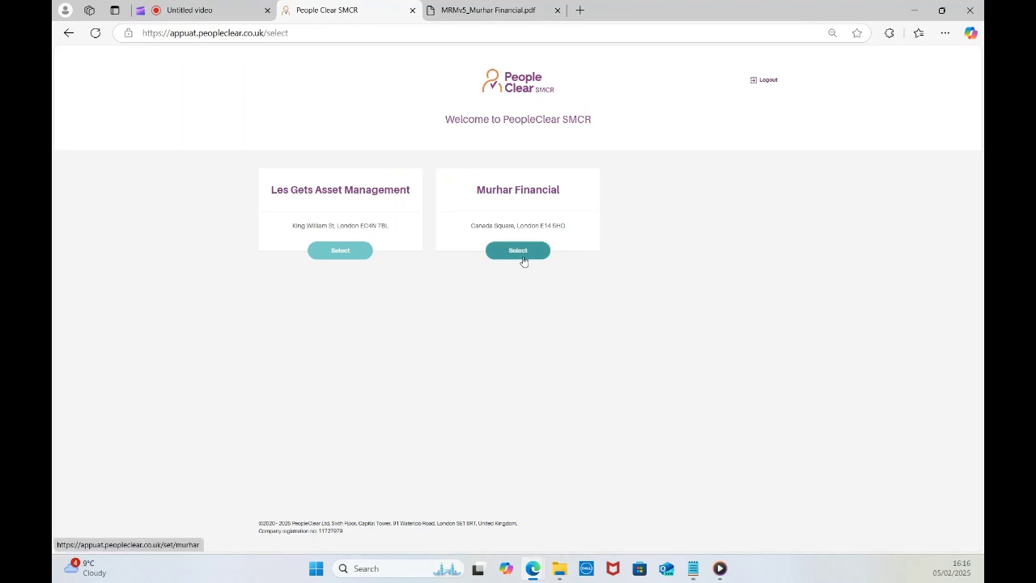
Select Murhar Financial as the firm and enter its Administration tile.
click(522, 257)
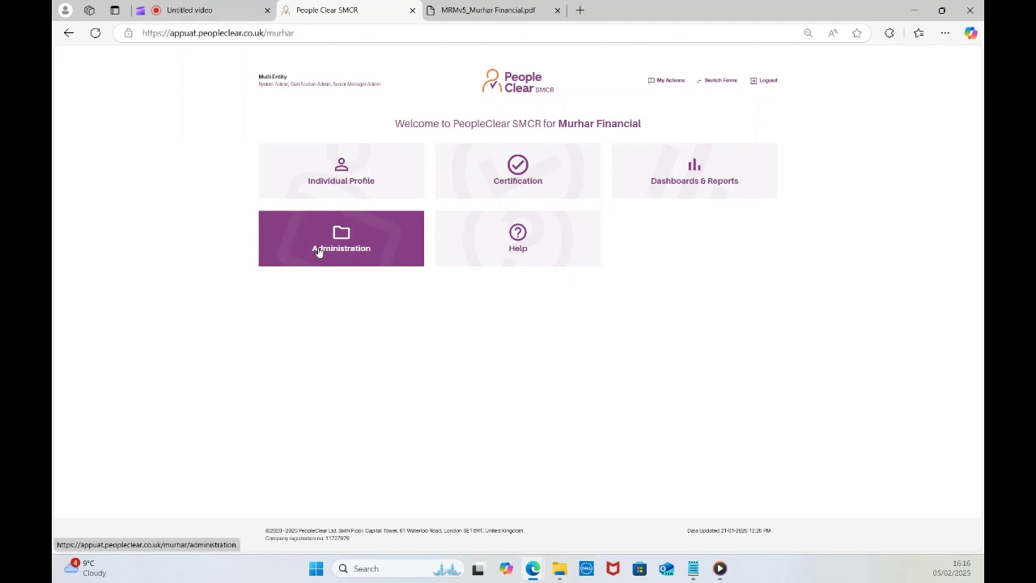
click(318, 252)
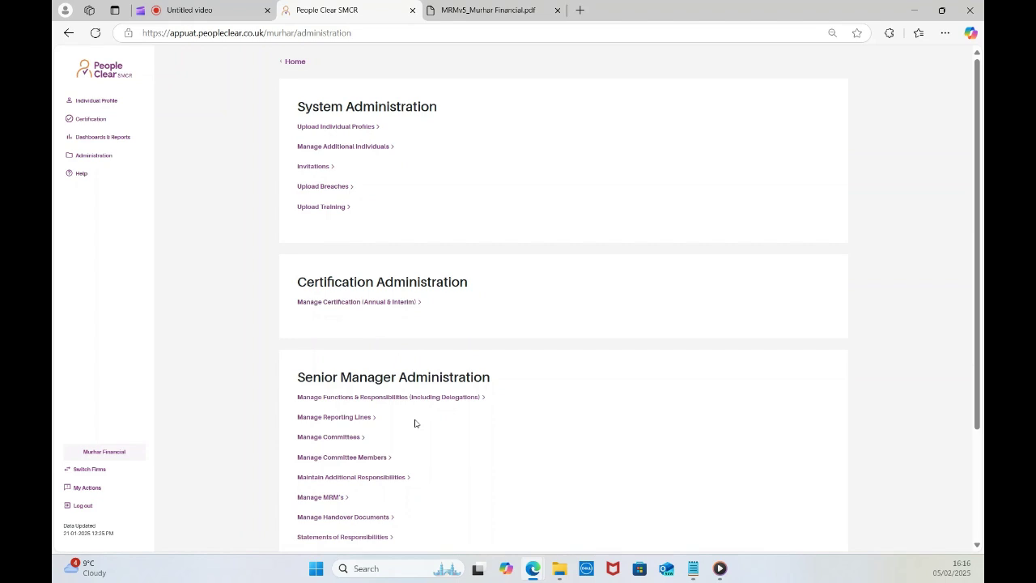
Scroll through the Administration page options, then go to Dashboards & Reports in the sidebar.
scroll(451, 430, down, 1)
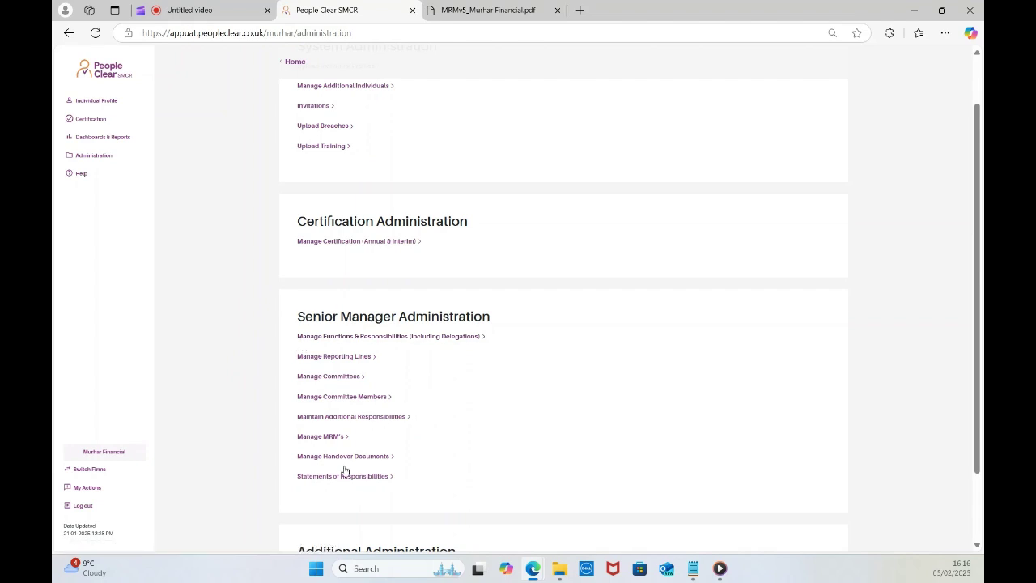
scroll(357, 437, down, 1)
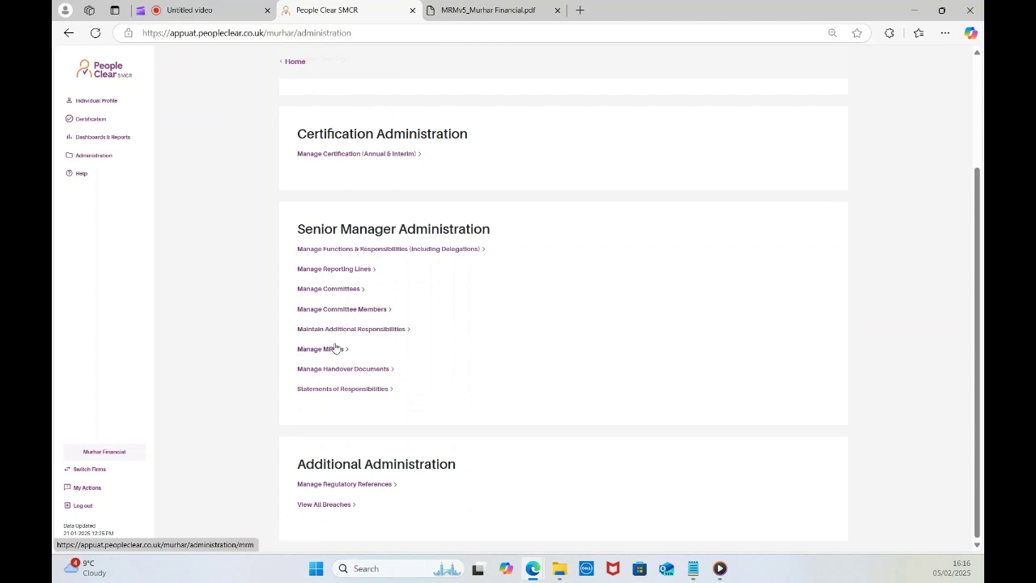
scroll(428, 363, up, 2)
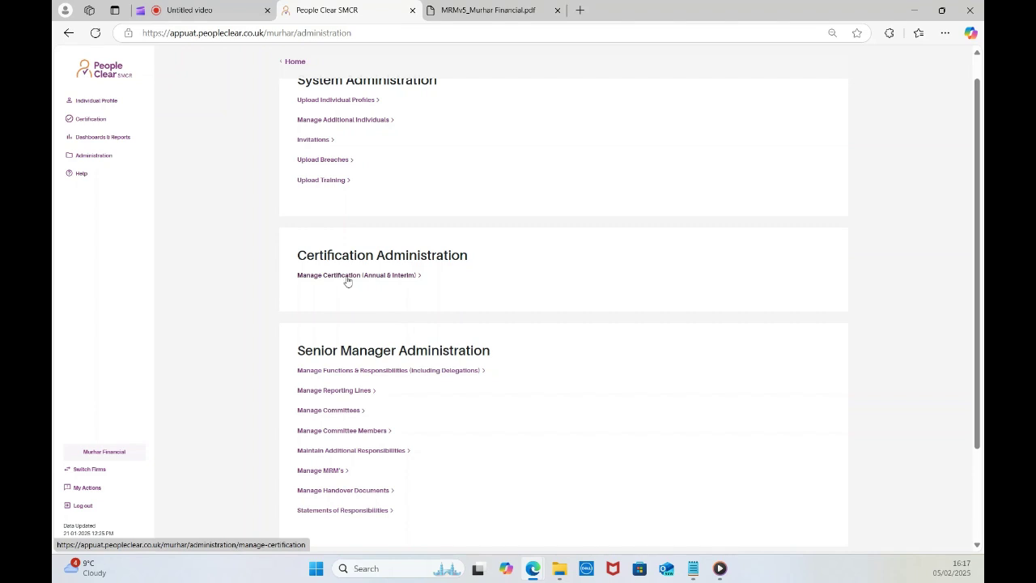
click(104, 139)
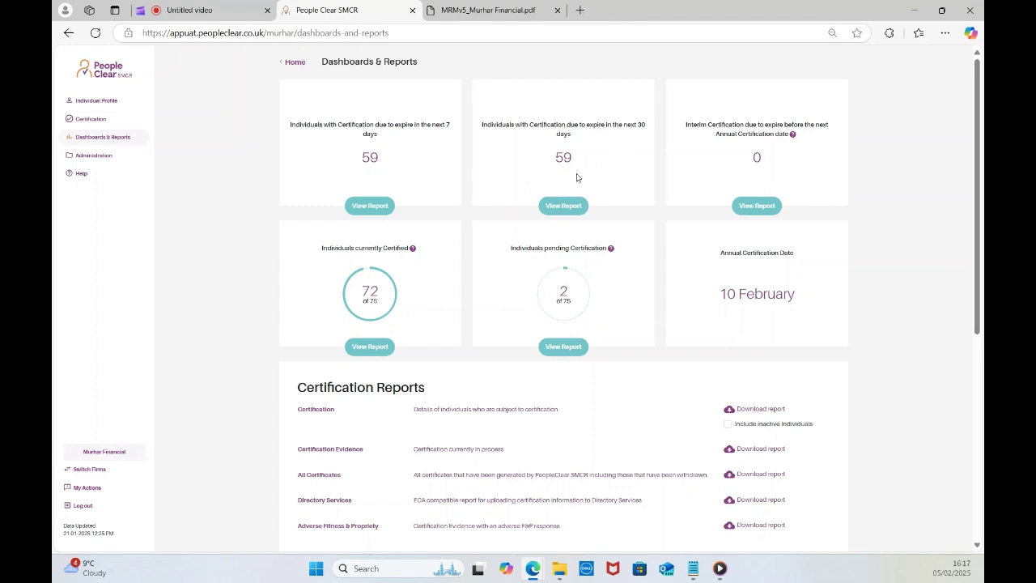
Scroll through the Certification and Senior Manager reports, then go back to Administration.
scroll(513, 430, down, 3)
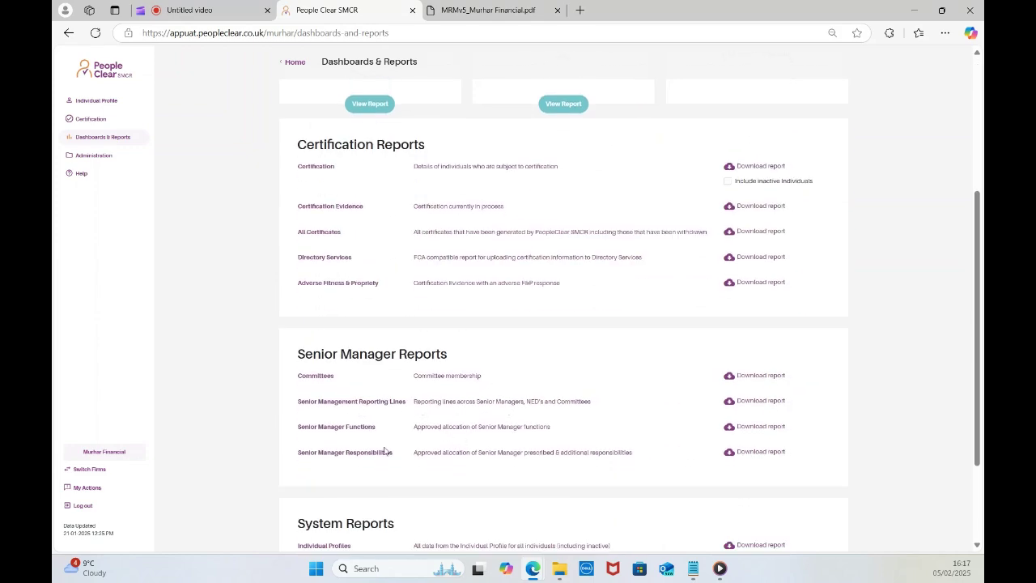
scroll(386, 451, down, 1)
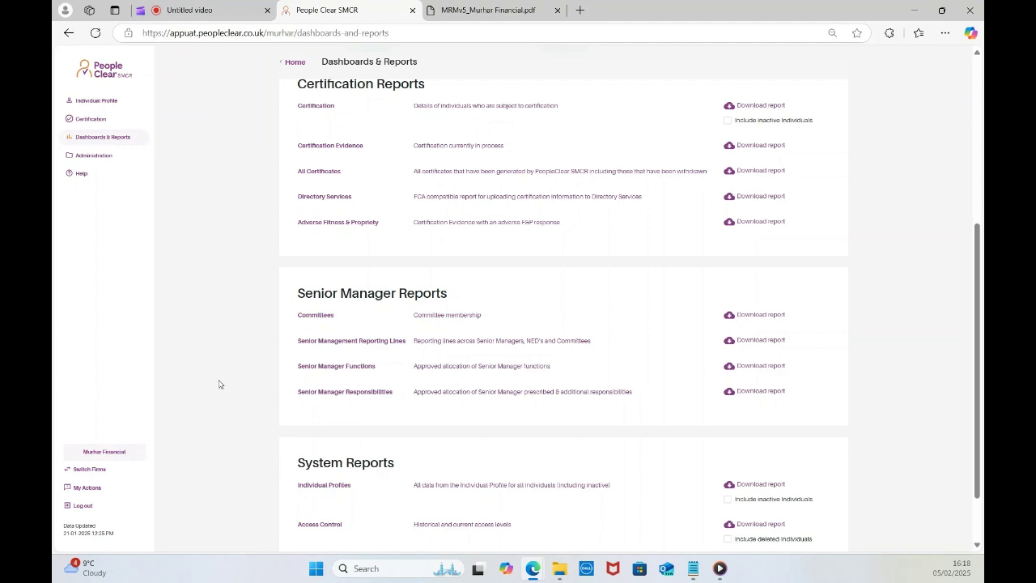
click(95, 157)
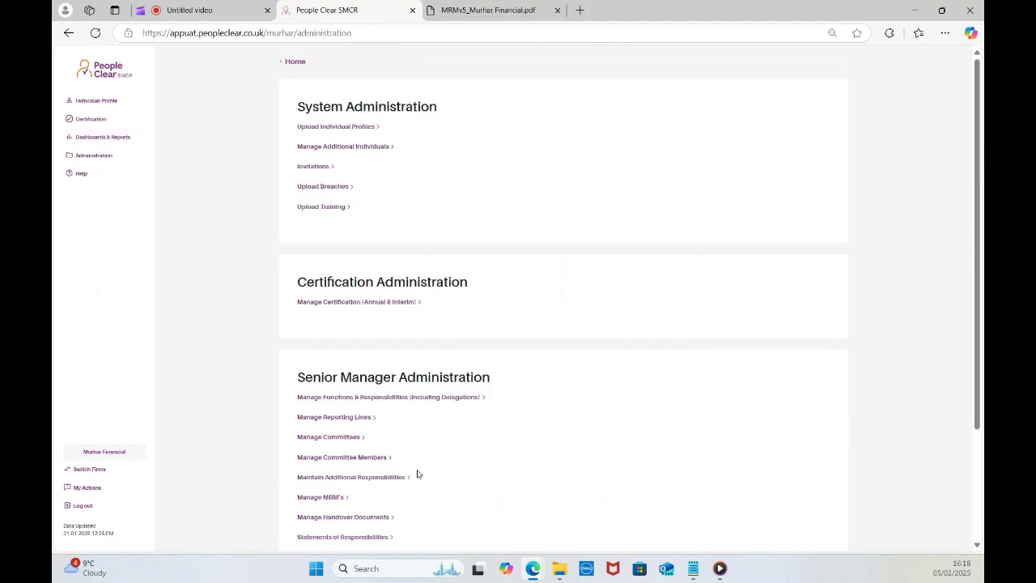
Choose Interim in Manage Certification (Annual & Interim), proceed, and scroll the individuals table.
scroll(415, 466, down, 2)
click(325, 181)
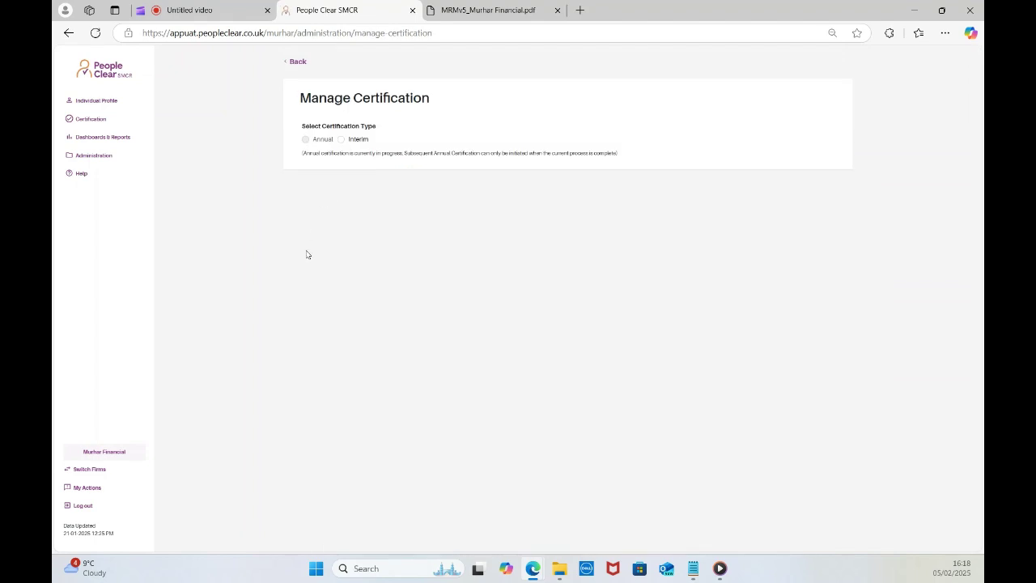
click(341, 140)
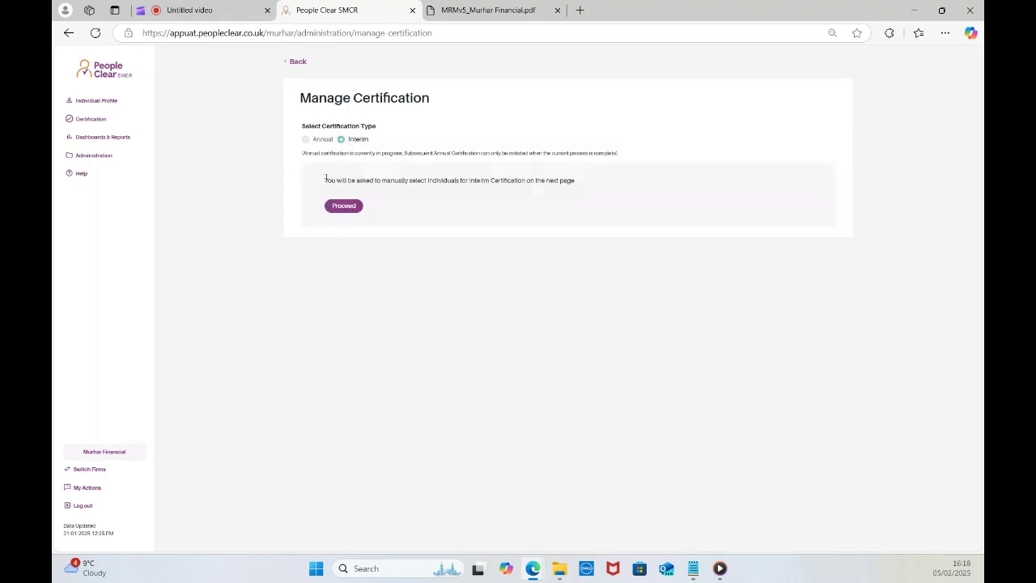
click(344, 207)
scroll(411, 458, down, 10)
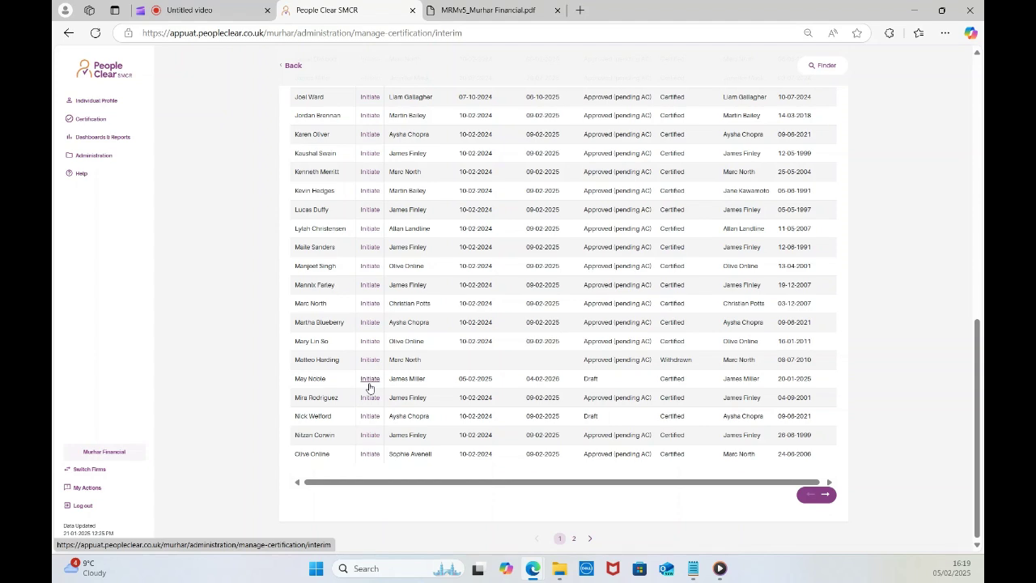
Initiate and confirm interim certification for one individual, then log out and reopen saved accounts.
click(369, 379)
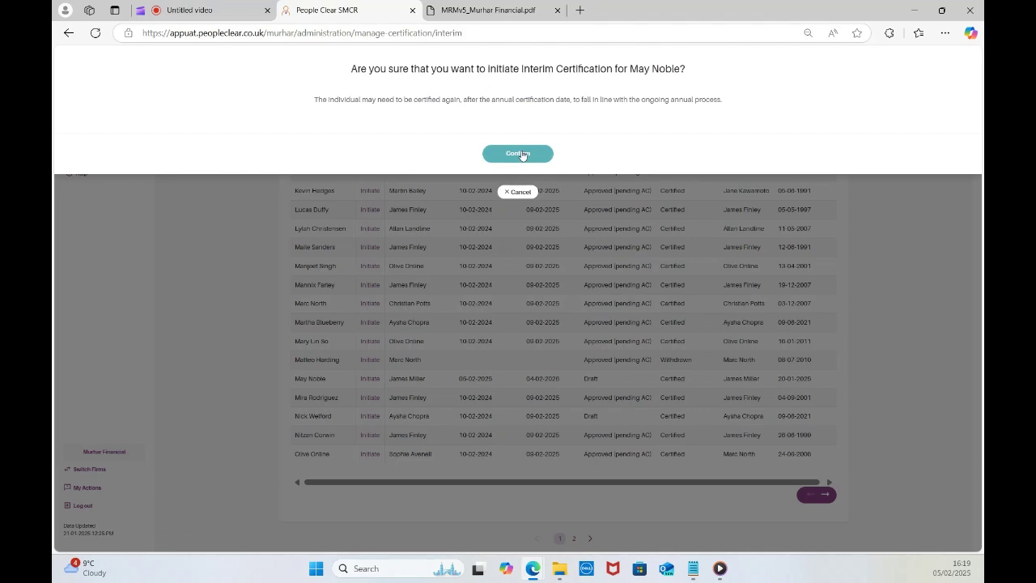
click(522, 156)
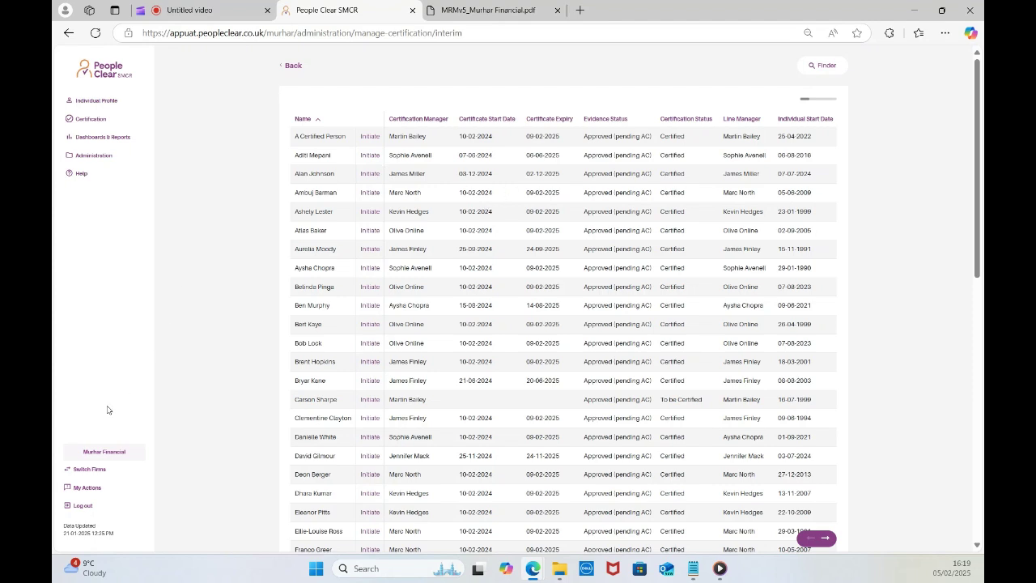
click(82, 507)
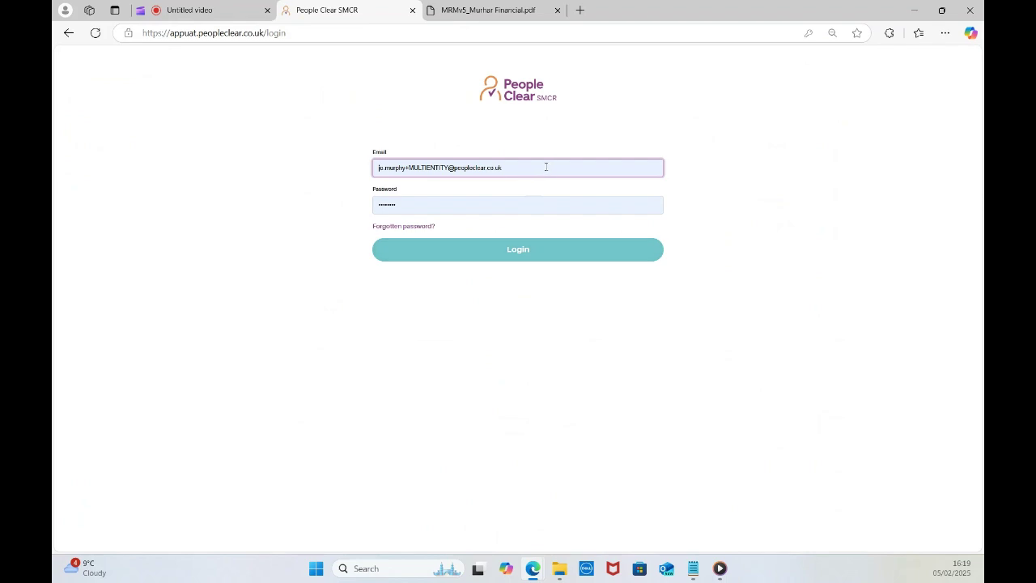
click(546, 166)
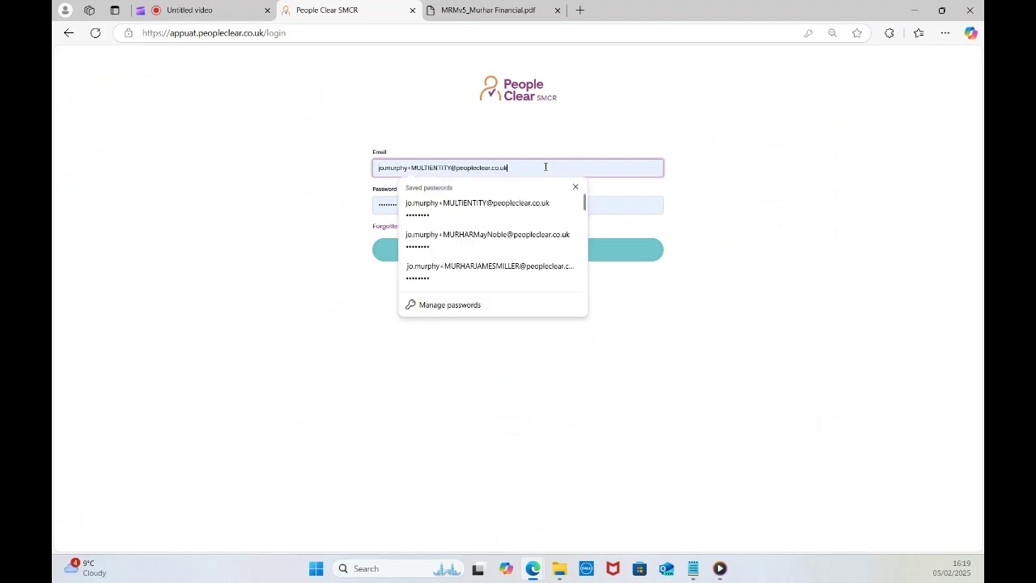
Log in with the certified individual's saved account and open My Actions.
click(497, 237)
click(521, 255)
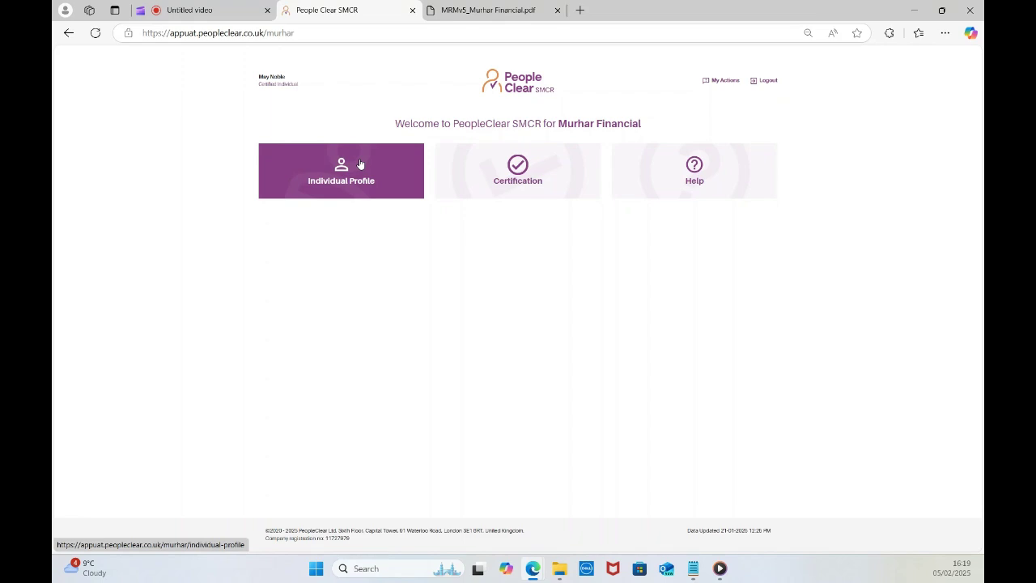
click(720, 81)
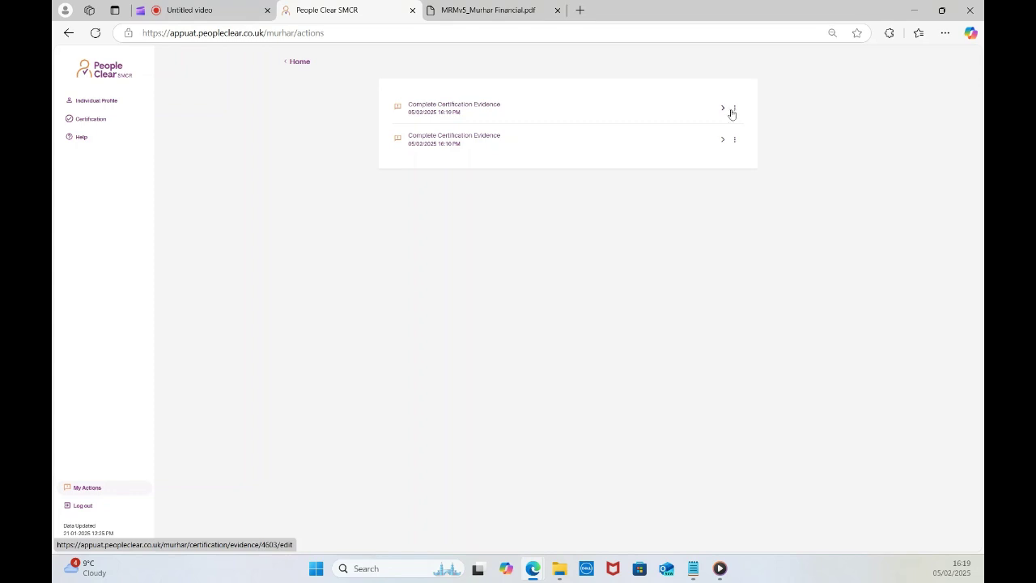
Open the first Complete Certification Evidence task and confirm the information is correct (Yes).
click(723, 109)
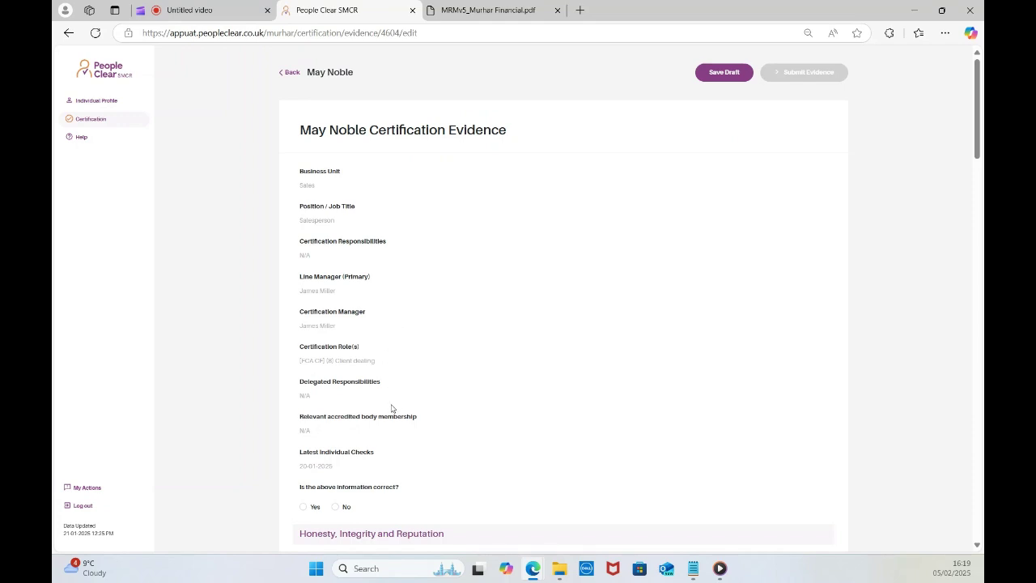
scroll(396, 383, down, 3)
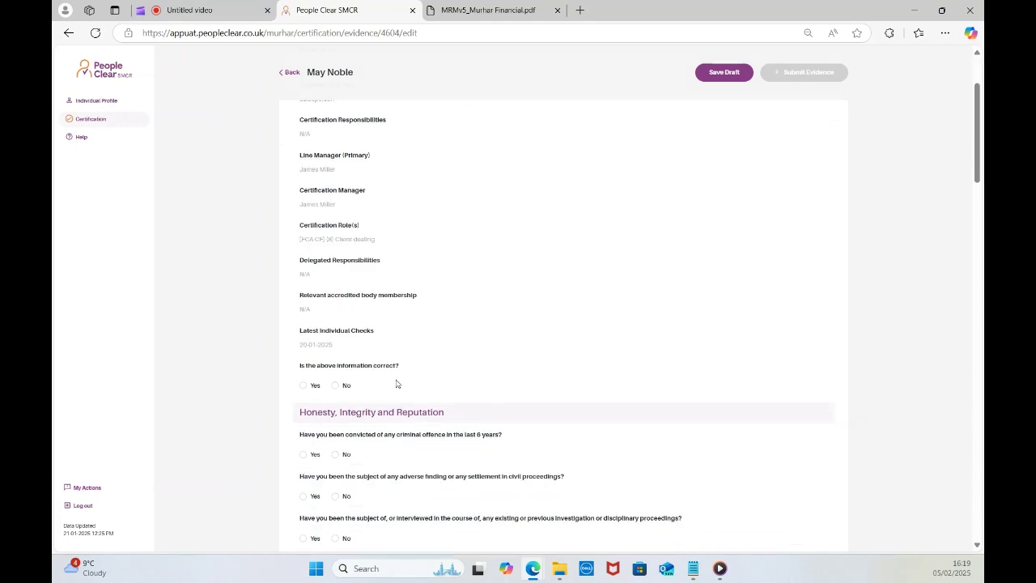
click(303, 387)
scroll(317, 388, down, 1)
Answer No to the criminal offence, civil proceedings, investigation and disciplinary questions.
click(336, 394)
click(336, 437)
scroll(338, 438, down, 3)
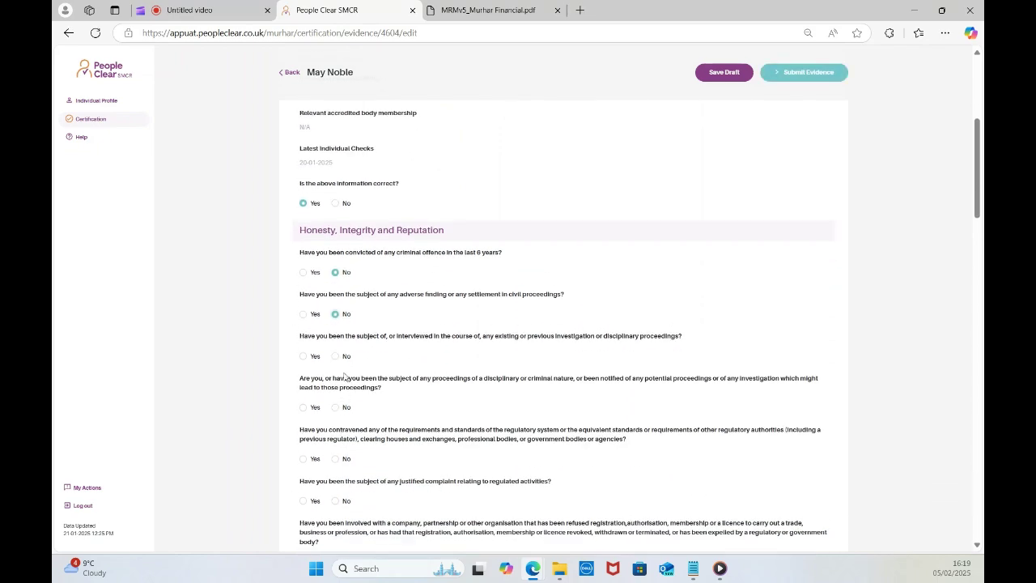
click(336, 357)
click(336, 407)
scroll(357, 428, down, 1)
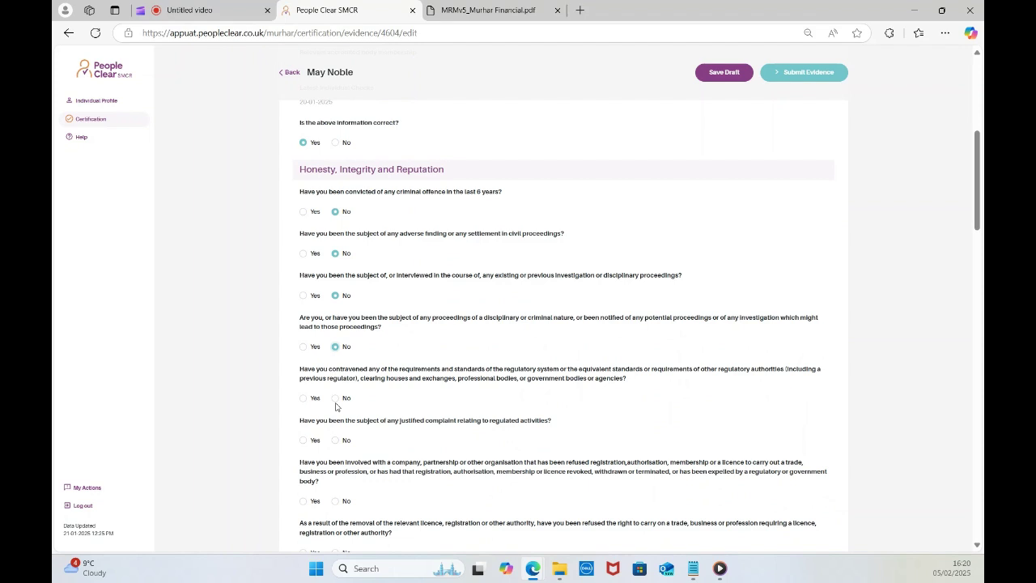
Answer No to contravened requirements, justified complaint, refused registration, licence removal and director insolvency.
click(335, 398)
click(335, 440)
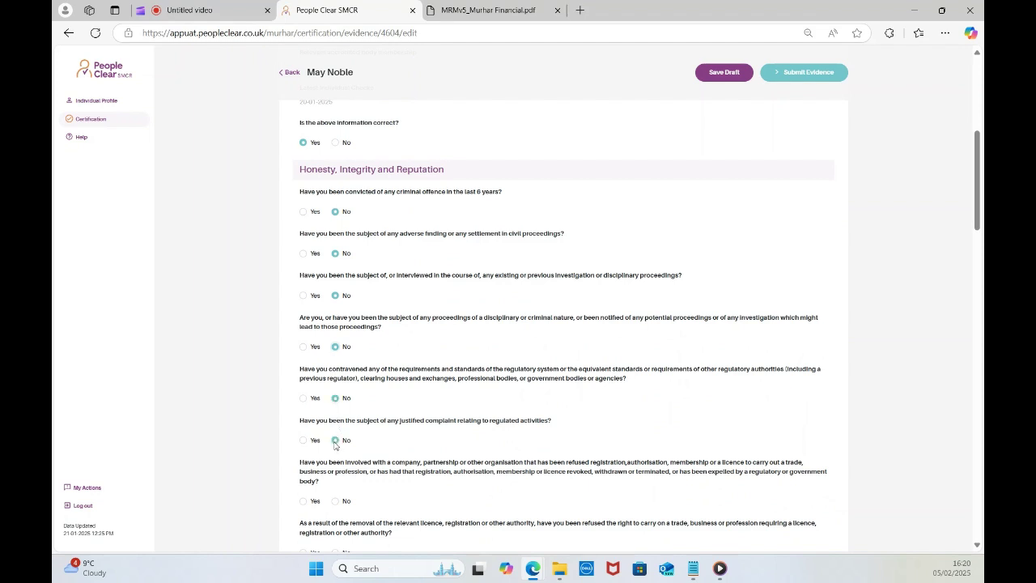
click(335, 501)
scroll(341, 494, down, 2)
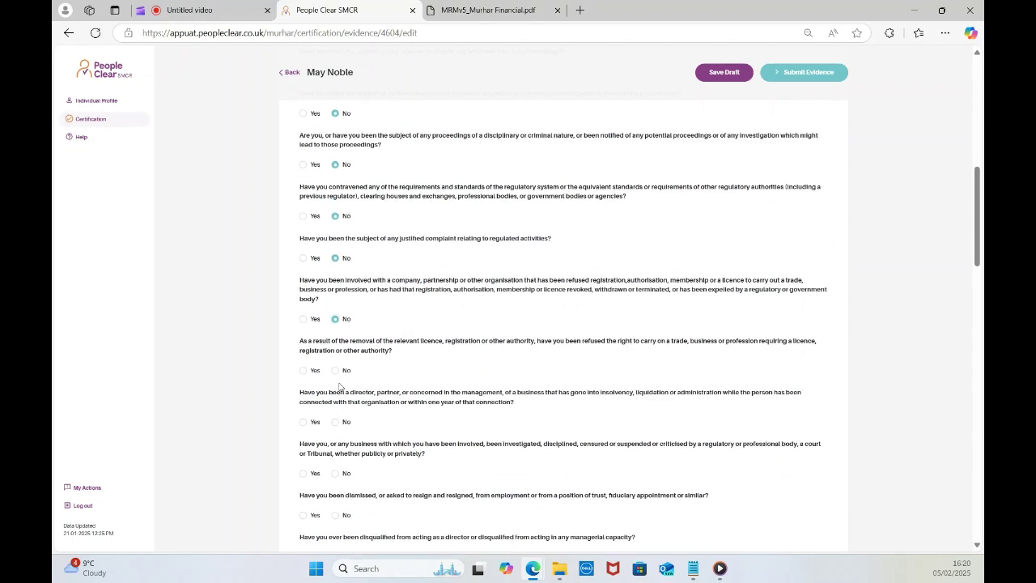
click(335, 370)
click(336, 421)
scroll(342, 441, down, 1)
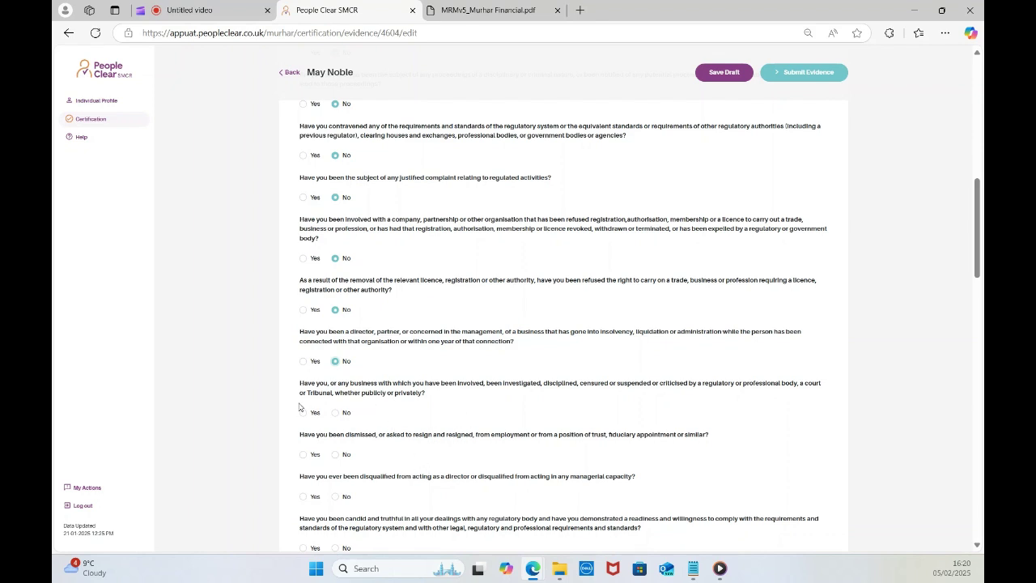
Answer No to the investigated or disciplined question after briefly trying Yes with its details box.
click(335, 413)
click(304, 414)
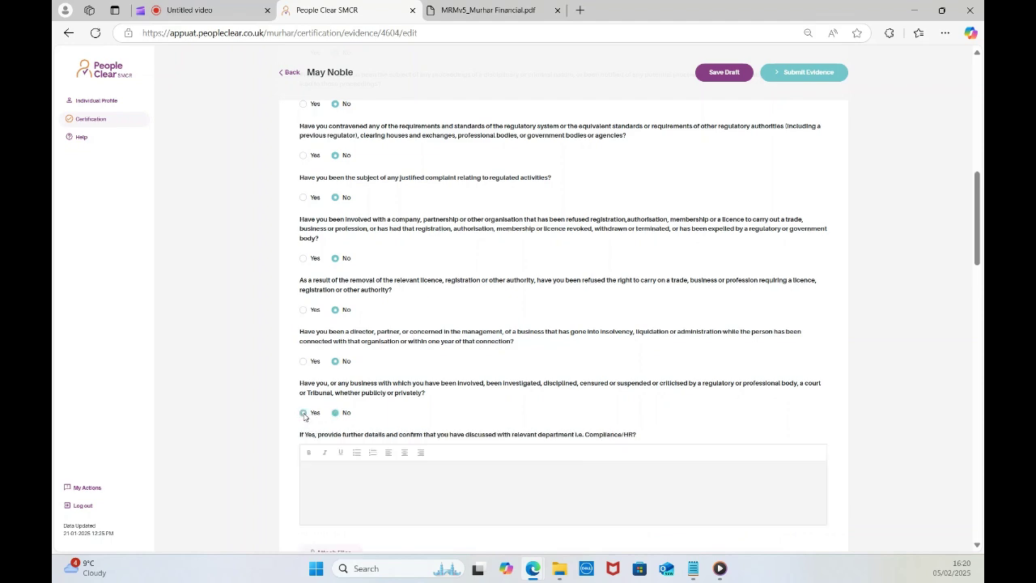
scroll(317, 463, down, 2)
click(349, 349)
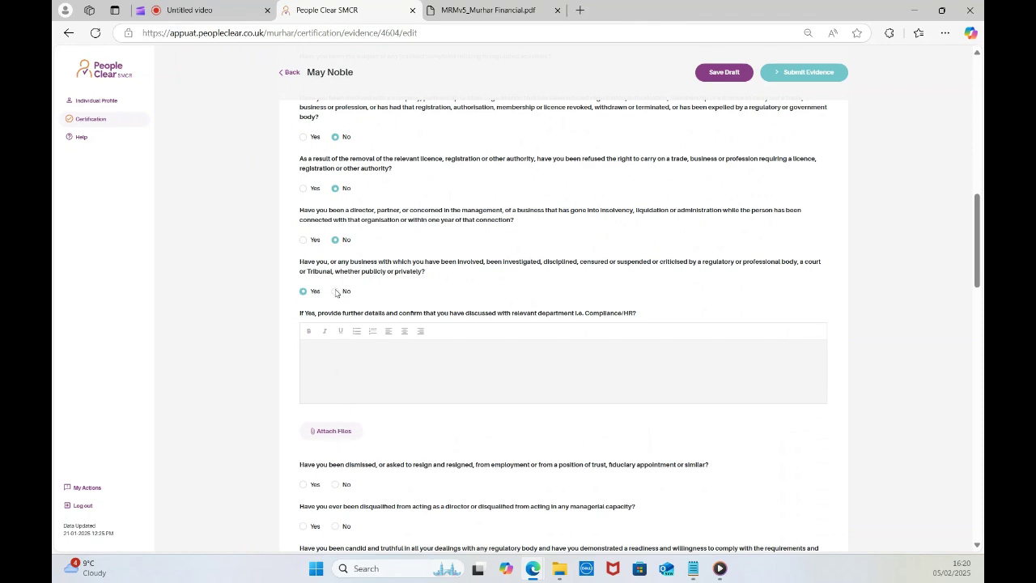
click(336, 290)
Answer No to dismissal and disqualification, and Yes to the candid and truthful question.
click(336, 333)
click(335, 376)
click(336, 427)
click(306, 427)
Answer No to the drug or alcohol and judgment debt questions.
scroll(346, 413, down, 2)
click(337, 288)
click(336, 355)
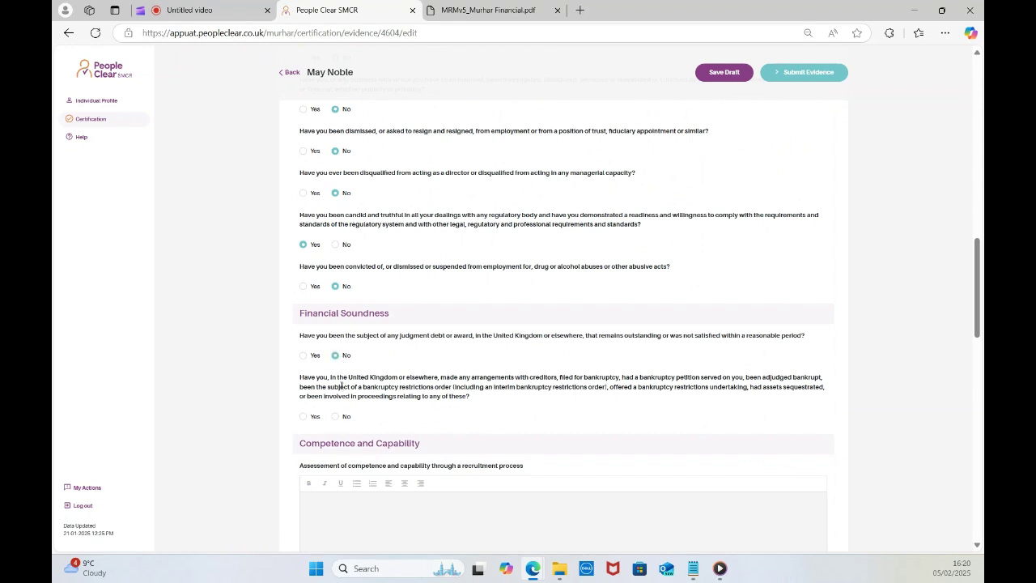
scroll(340, 356, down, 2)
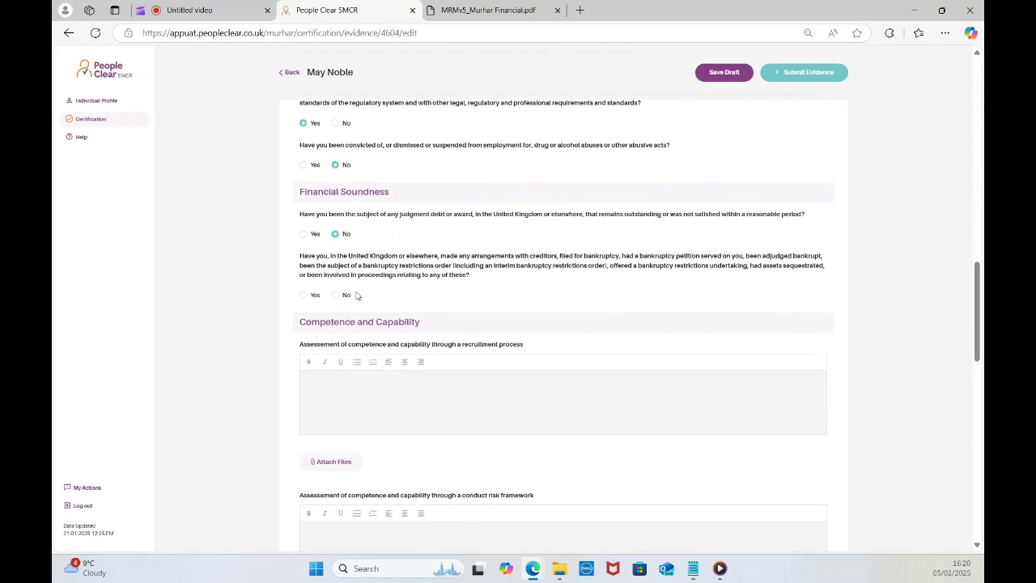
Answer No on bankruptcy, enter 'test' for both assessments, and date the assessment 30/01/2025.
click(336, 296)
click(350, 385)
text(test)
scroll(350, 386, down, 2)
click(374, 355)
text(test)
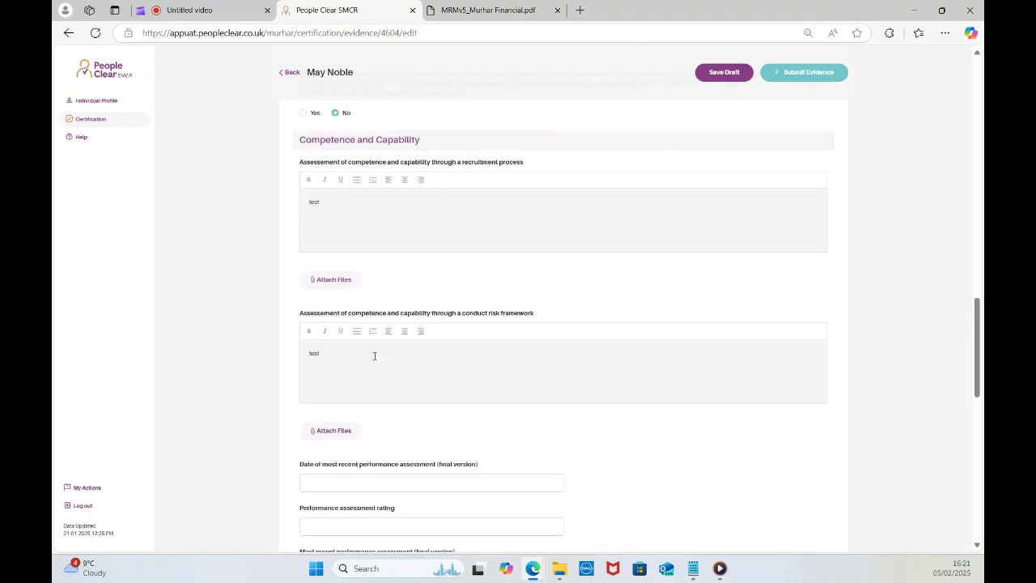
scroll(374, 355, down, 2)
click(369, 354)
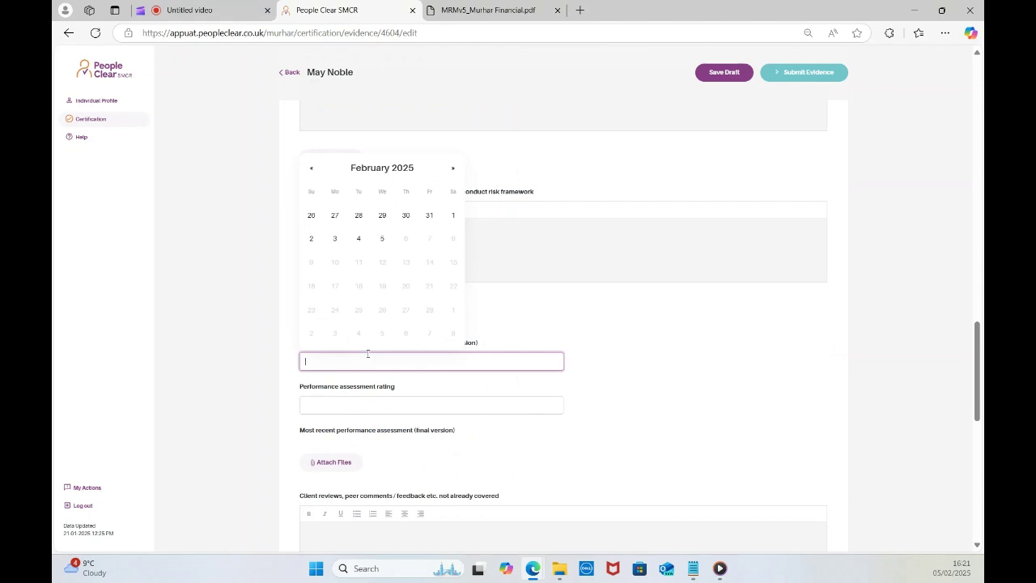
click(406, 215)
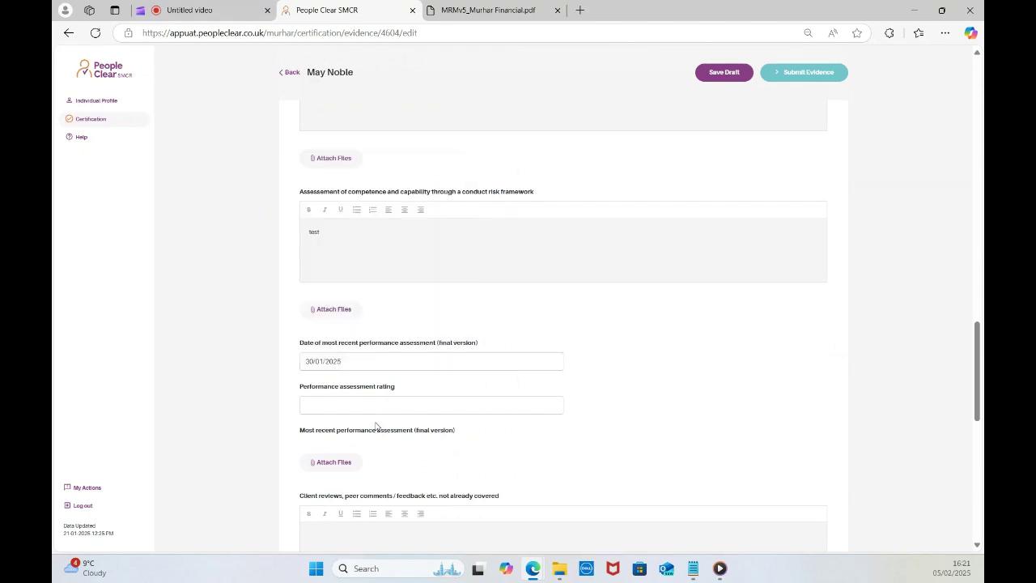
Enter a performance rating of 10 and 'test' as client reviews and feedback.
click(338, 409)
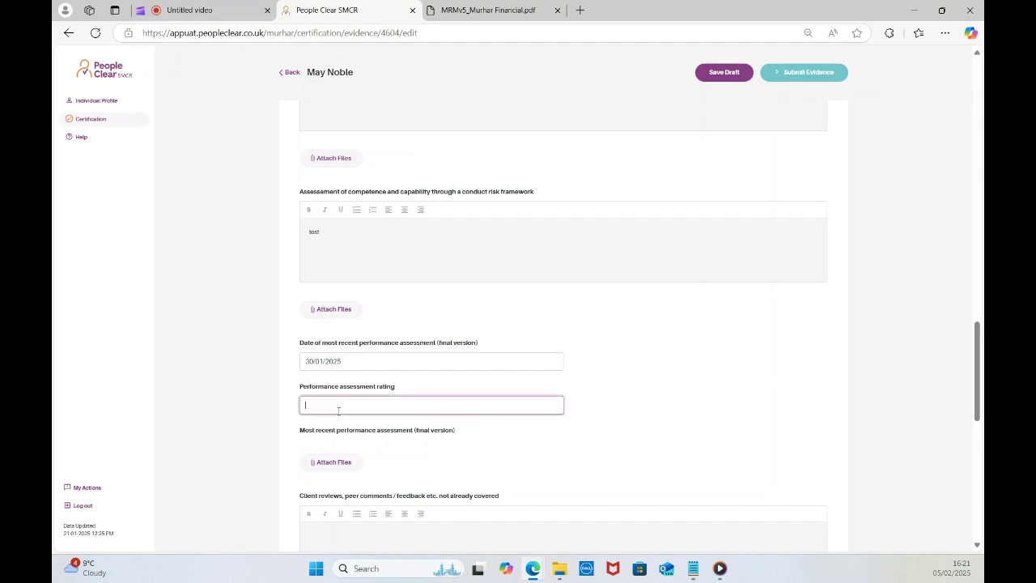
text(10)
scroll(357, 417, down, 2)
click(360, 375)
text(test)
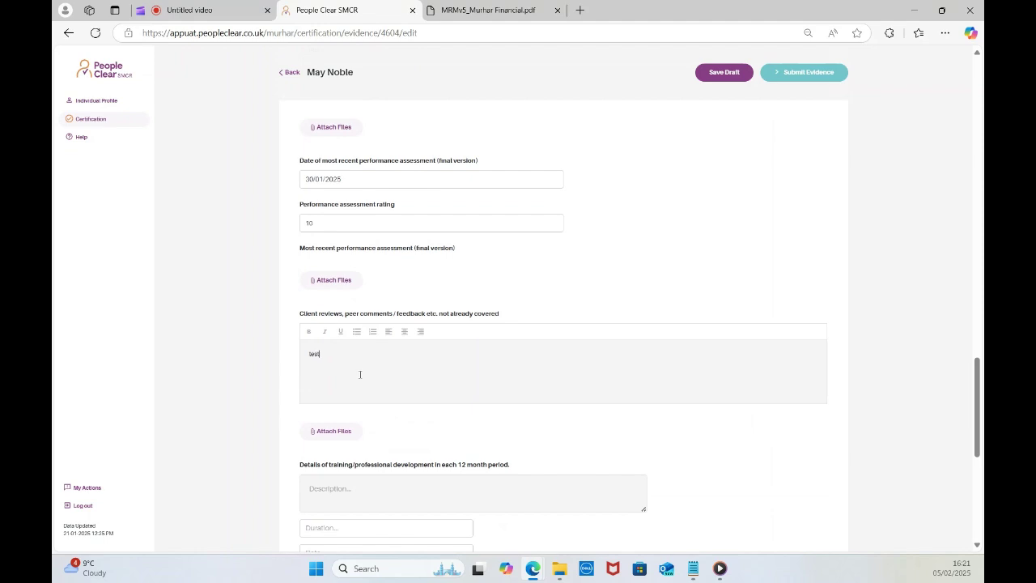
Fill the training description and duration with 'test' and bring up the training date calendar.
click(400, 500)
text(test)
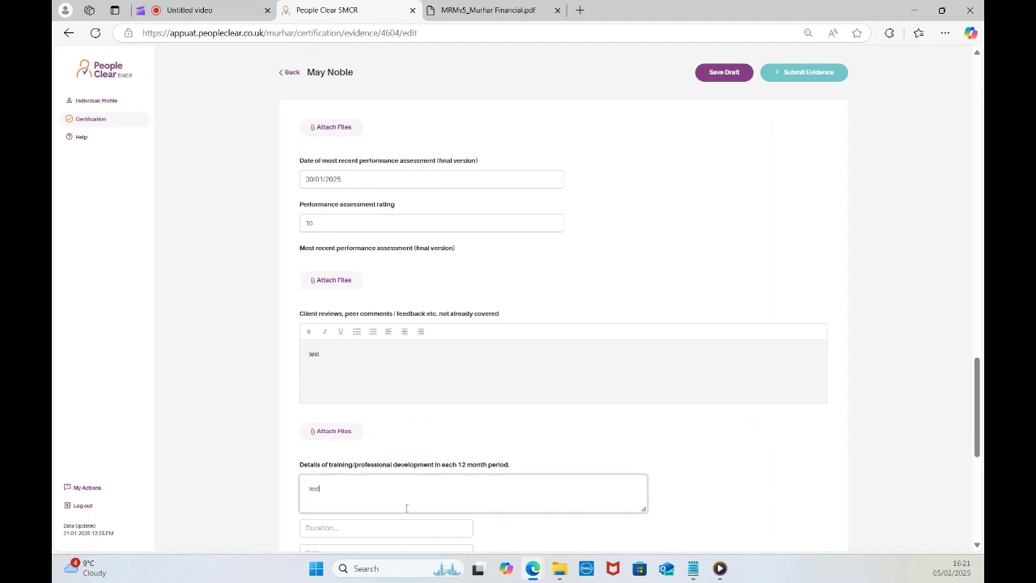
scroll(412, 486, down, 1)
click(372, 468)
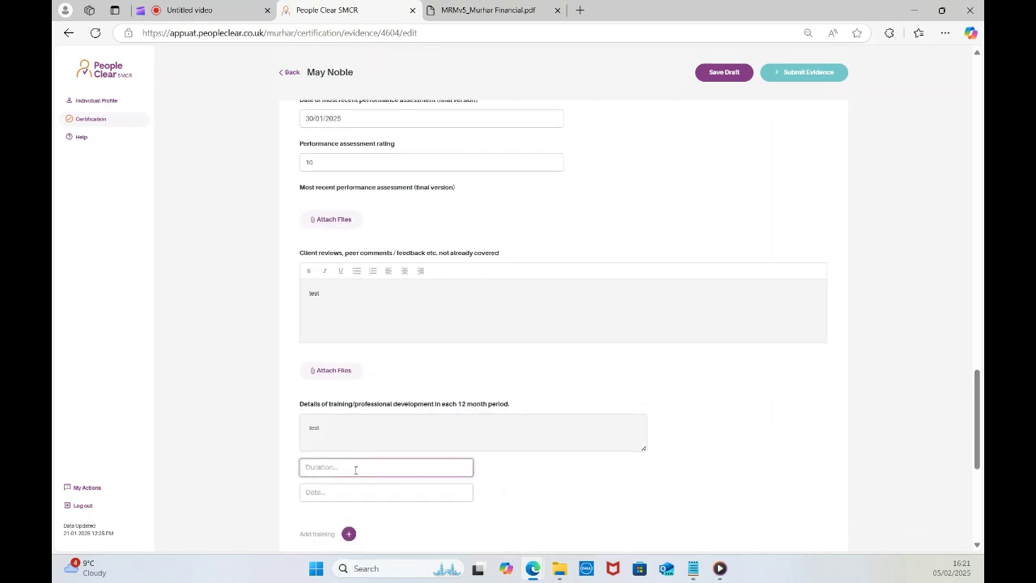
text(test)
click(352, 492)
Set the training date to 29/01/2025.
click(382, 345)
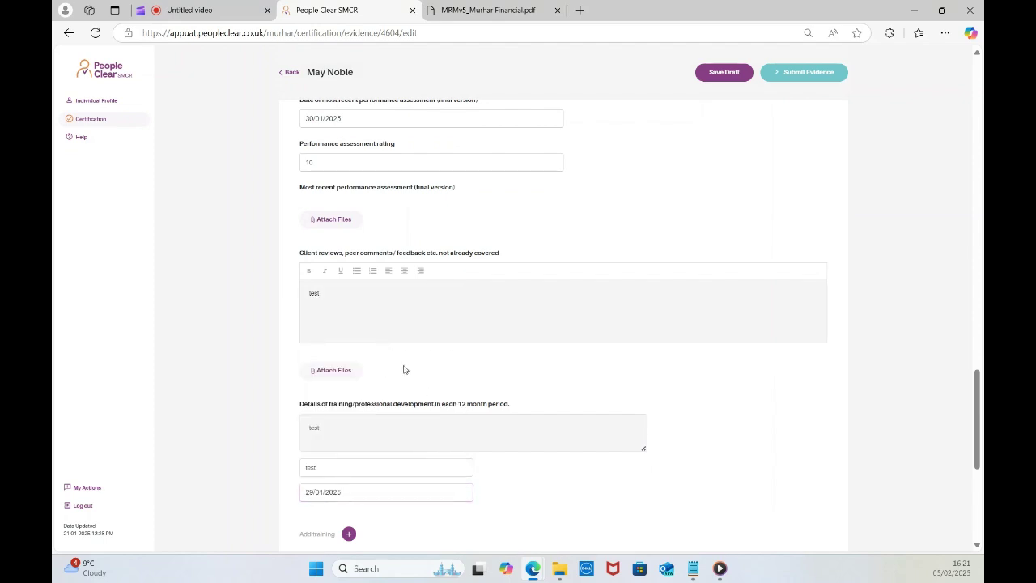
scroll(397, 389, down, 3)
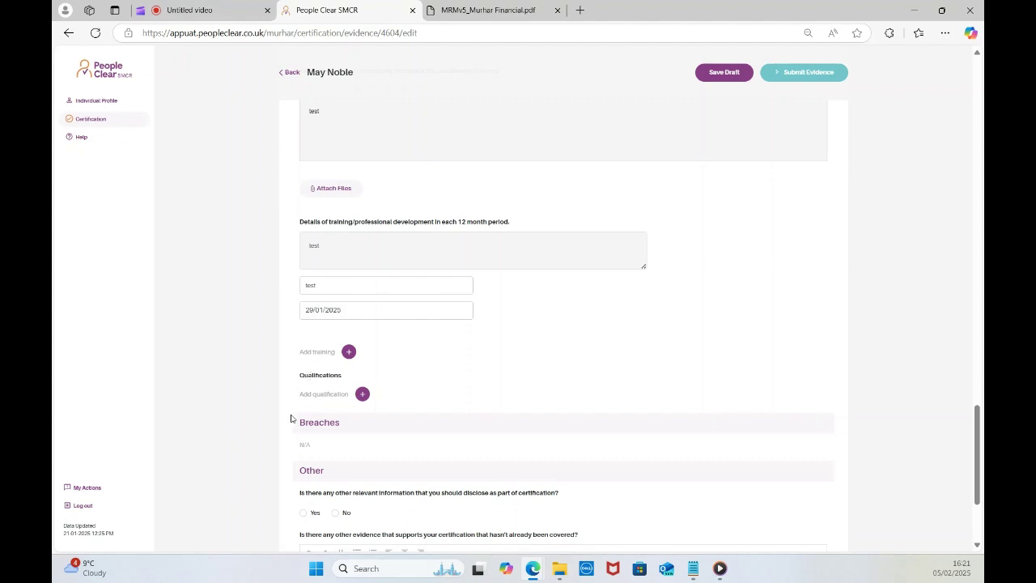
scroll(353, 405, down, 1)
scroll(347, 413, down, 2)
Answer No on other relevant information and add 'test' as further supporting evidence.
click(336, 346)
click(345, 415)
text(test)
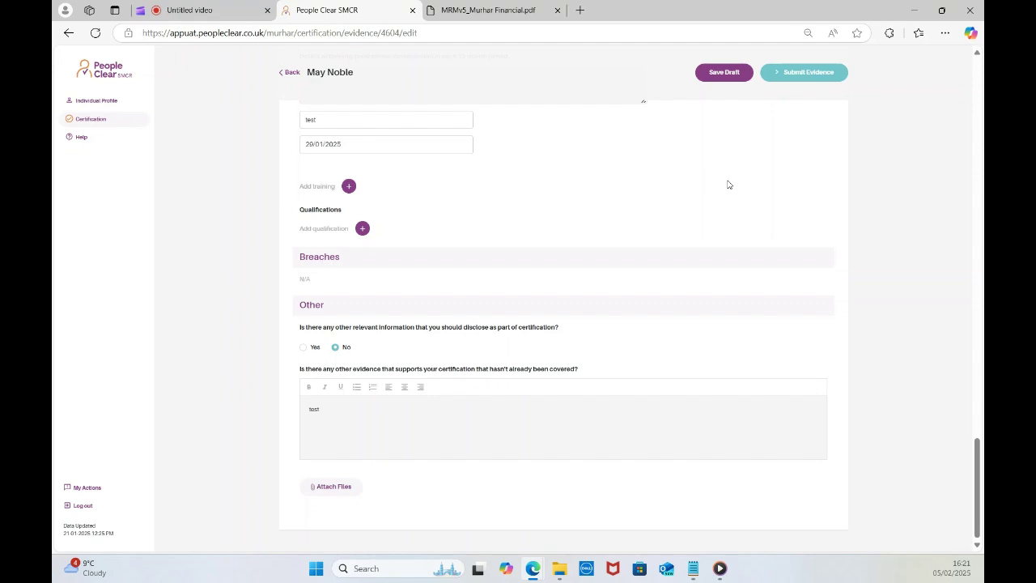
scroll(729, 184, up, 10)
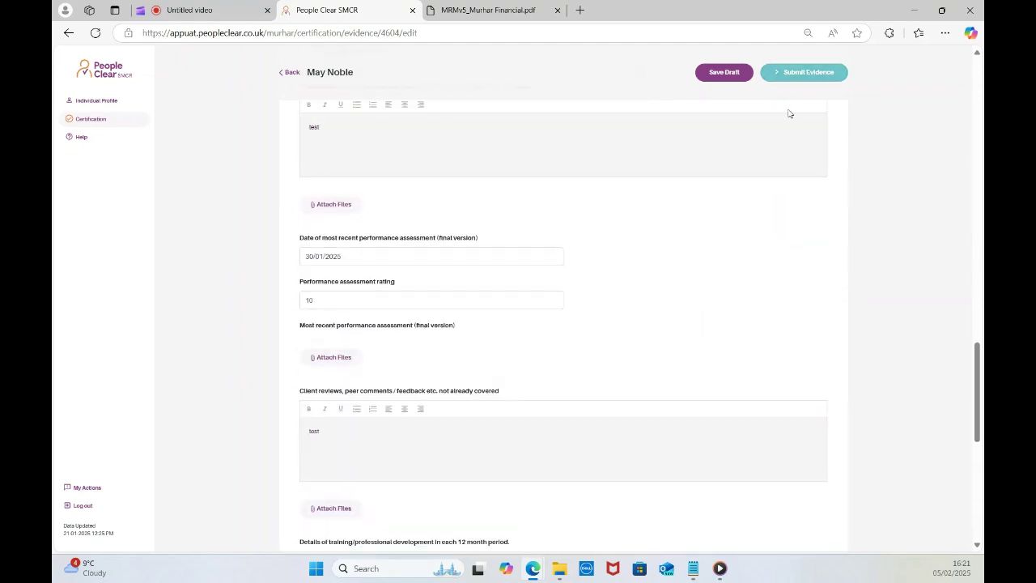
Submit the evidence and go back to the certification list, now showing a Submitted entry.
click(800, 73)
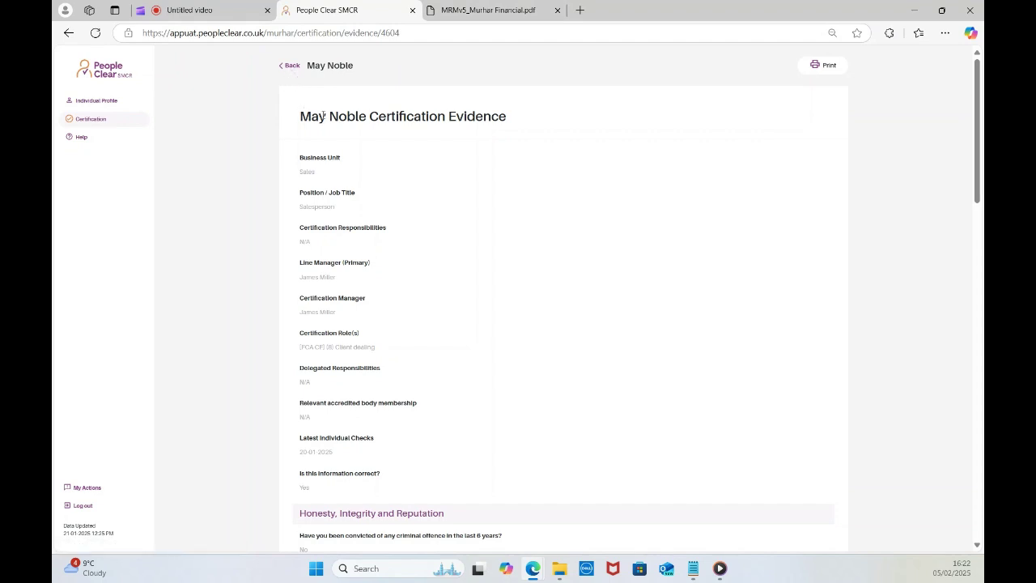
click(289, 68)
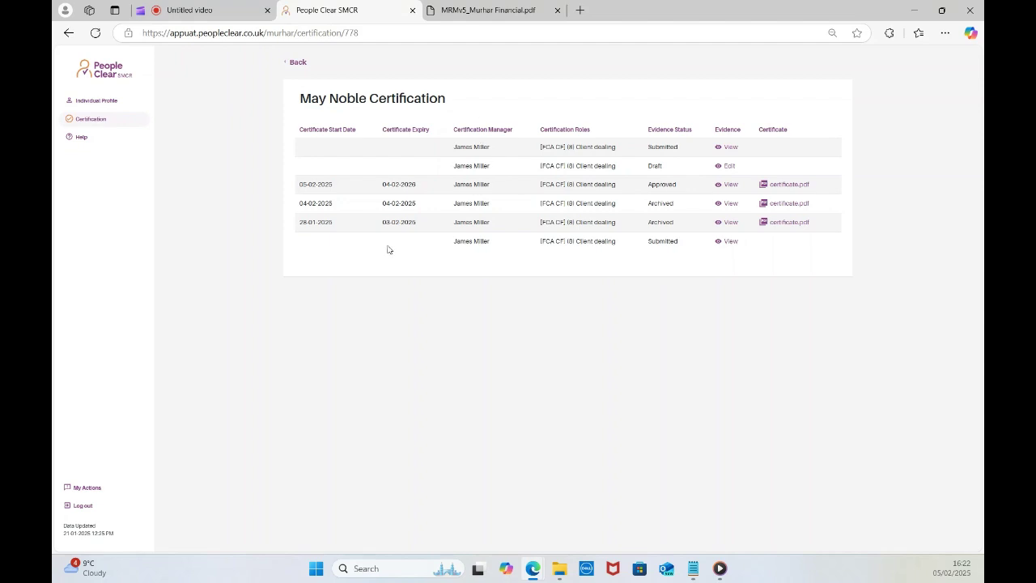
Log out, sign in with the certification manager's saved login, and open the newest My Actions review request.
click(79, 509)
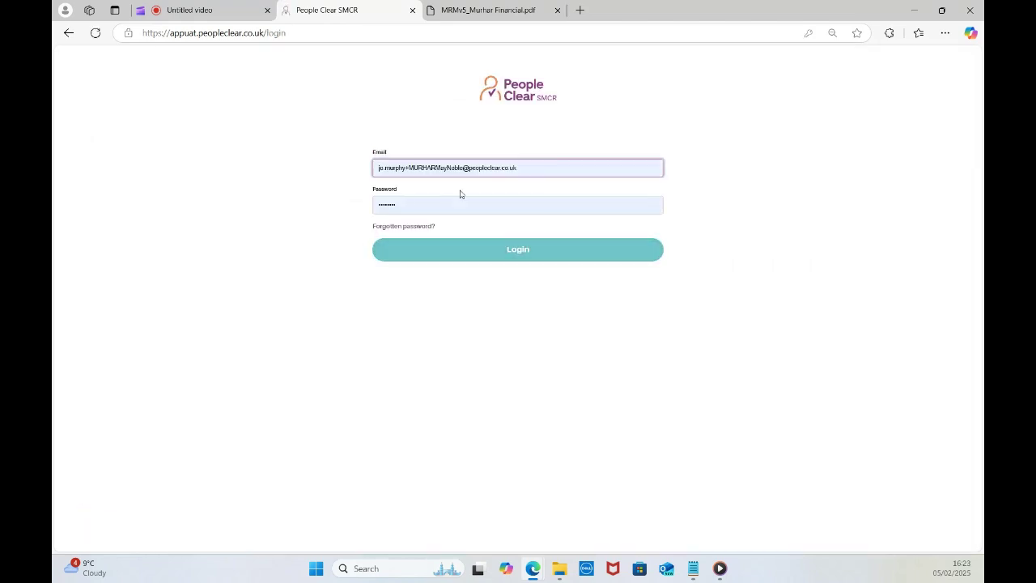
click(494, 171)
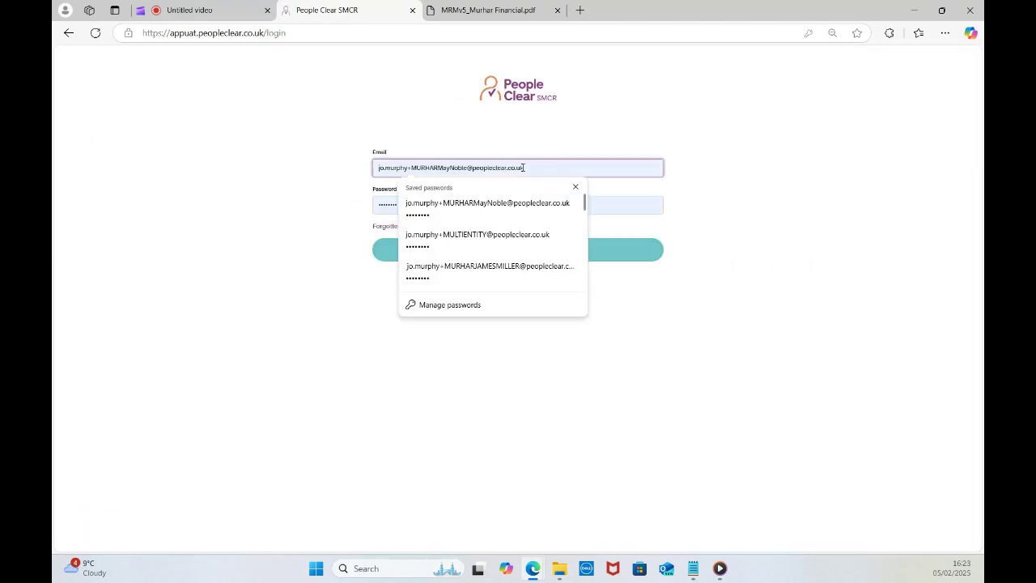
click(491, 267)
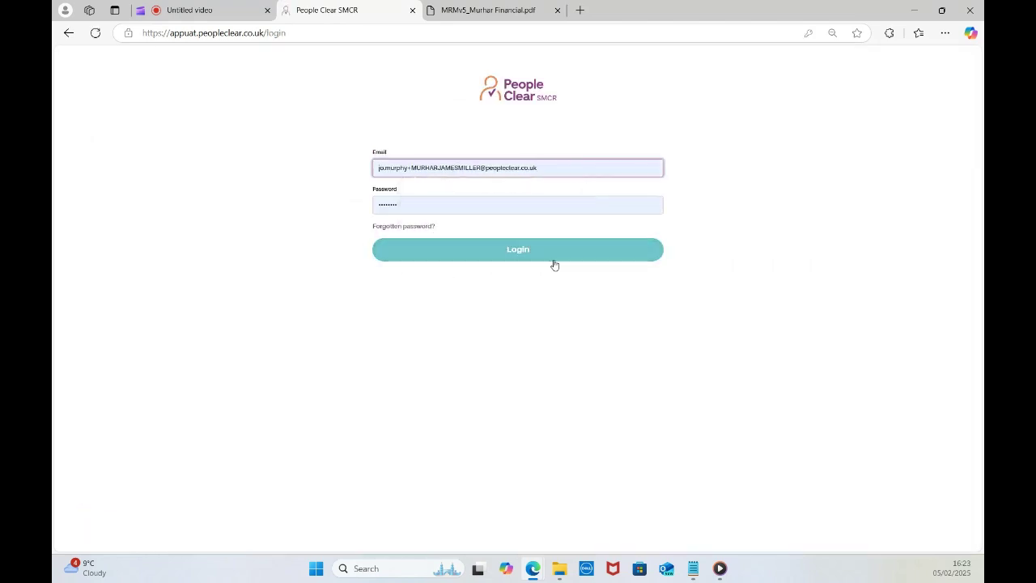
click(522, 256)
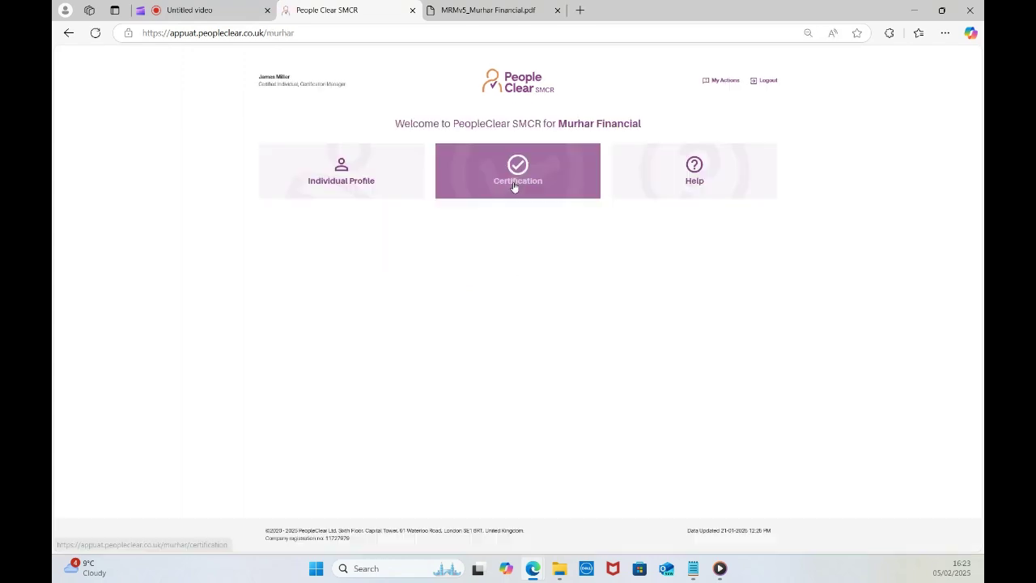
click(729, 83)
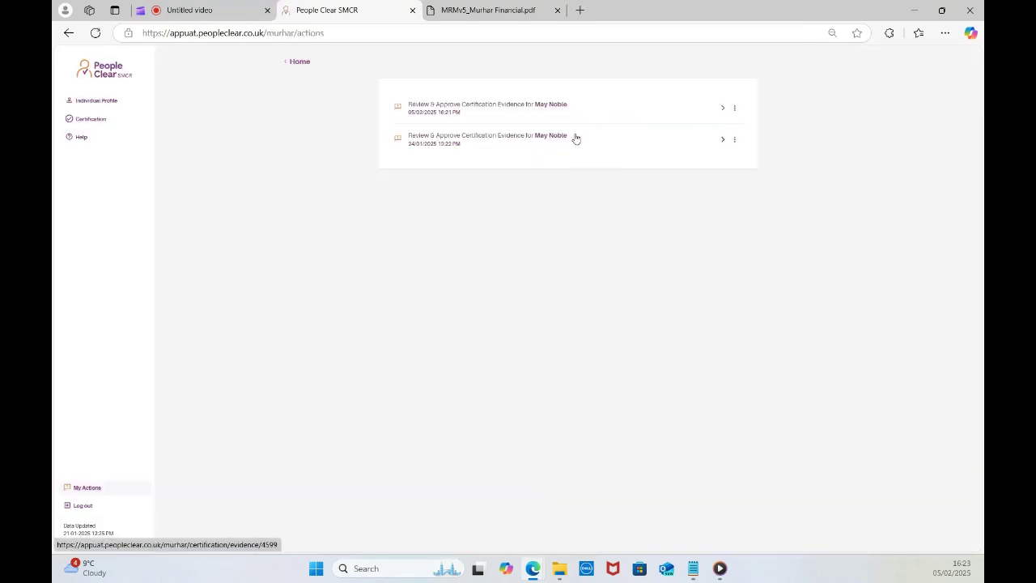
click(724, 111)
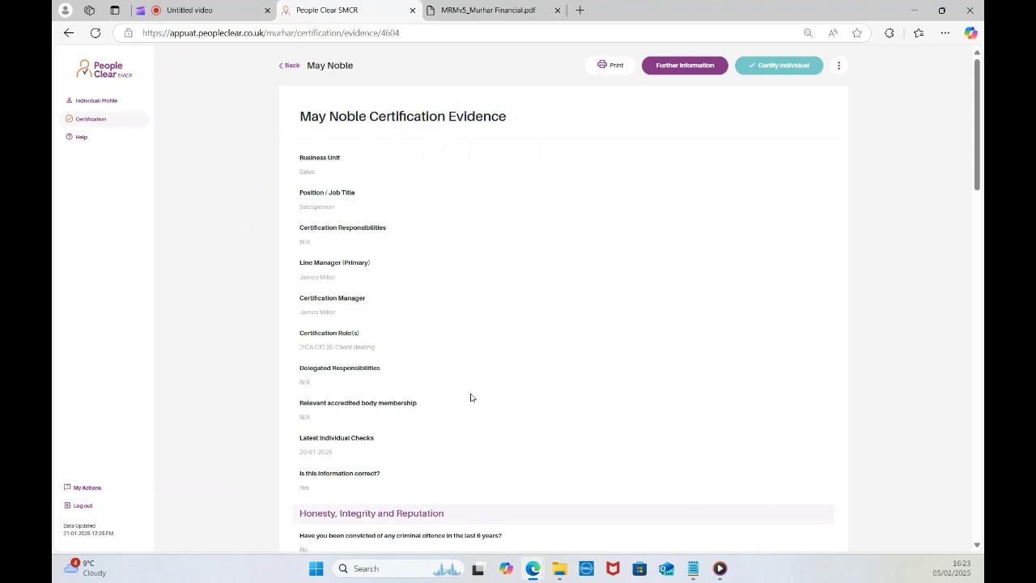
scroll(480, 397, down, 3)
scroll(453, 392, down, 10)
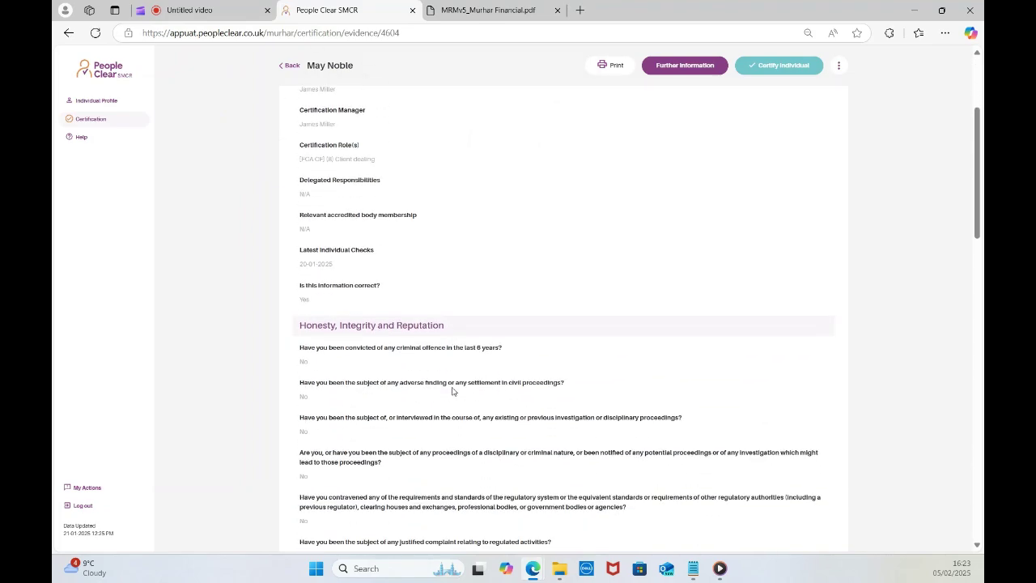
scroll(453, 388, down, 18)
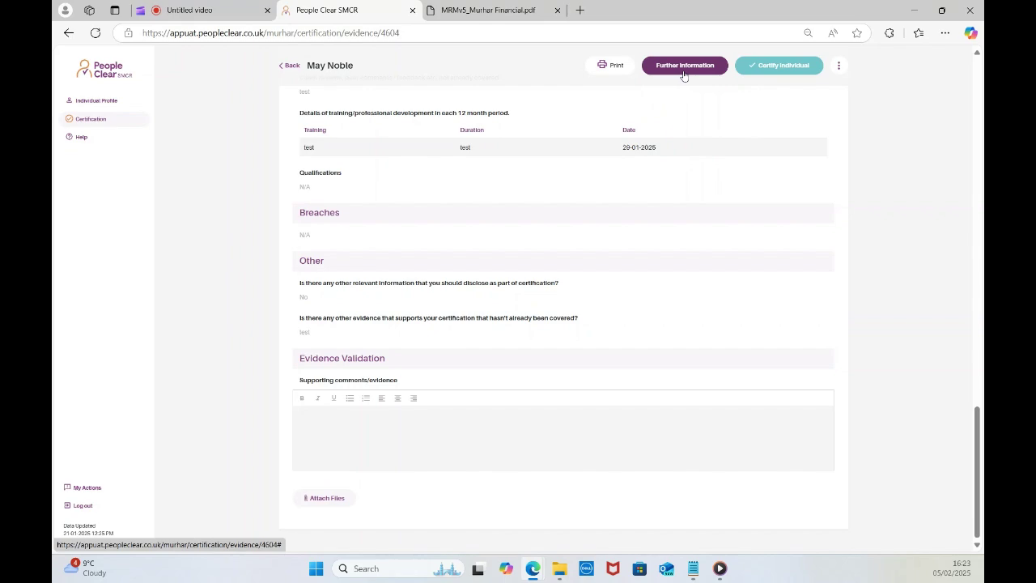
scroll(643, 293, up, 5)
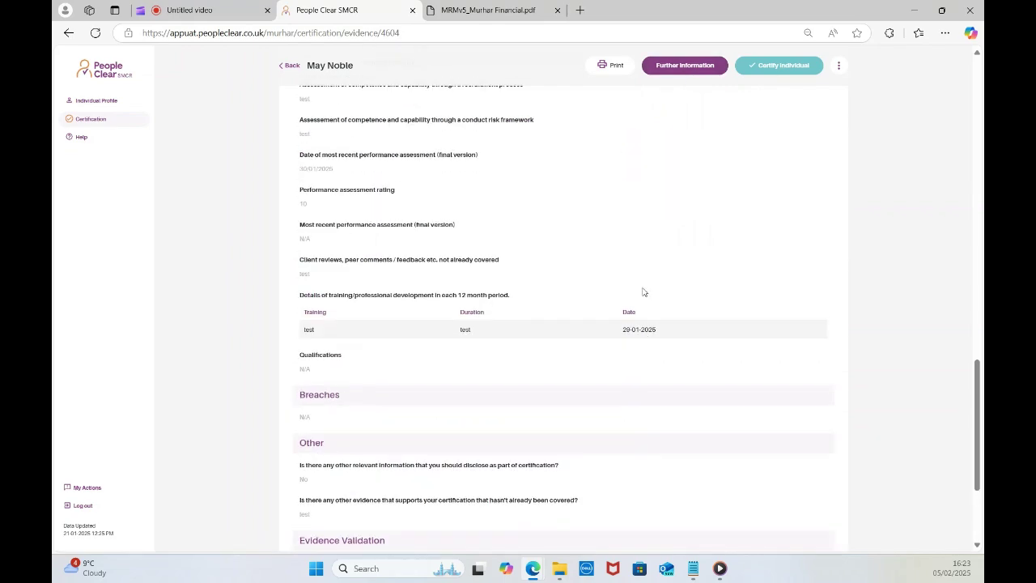
scroll(644, 293, up, 10)
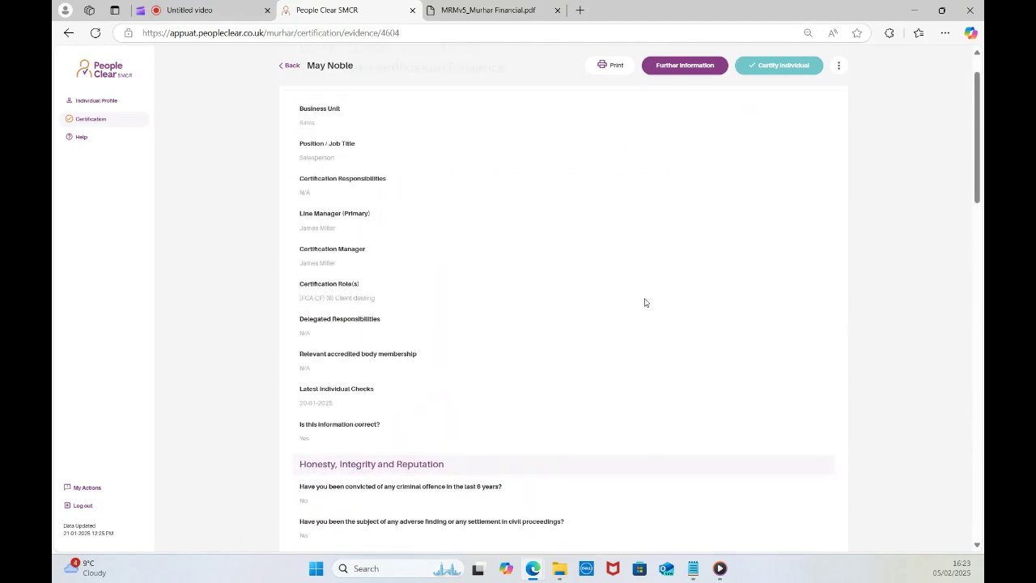
click(686, 70)
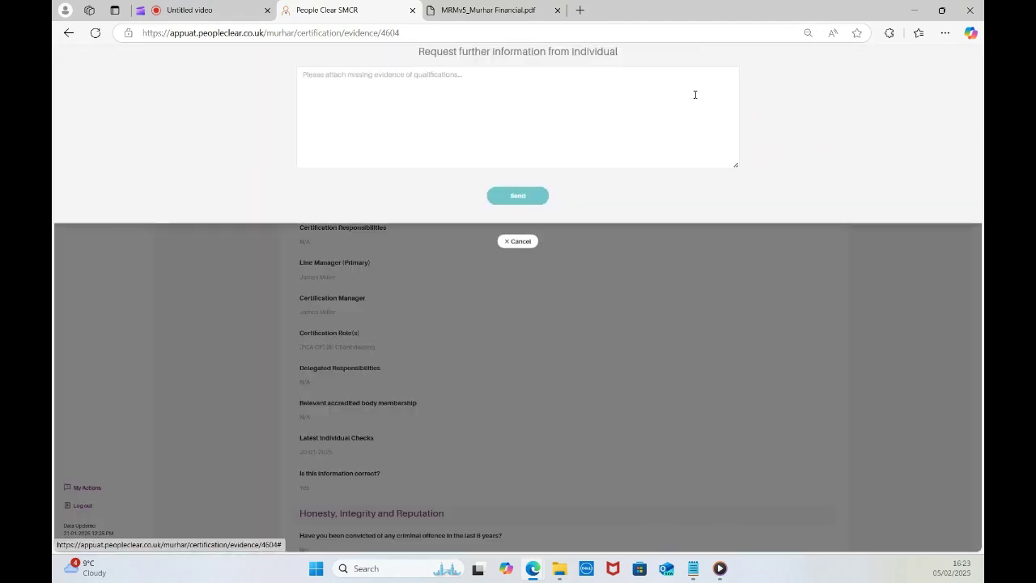
click(378, 121)
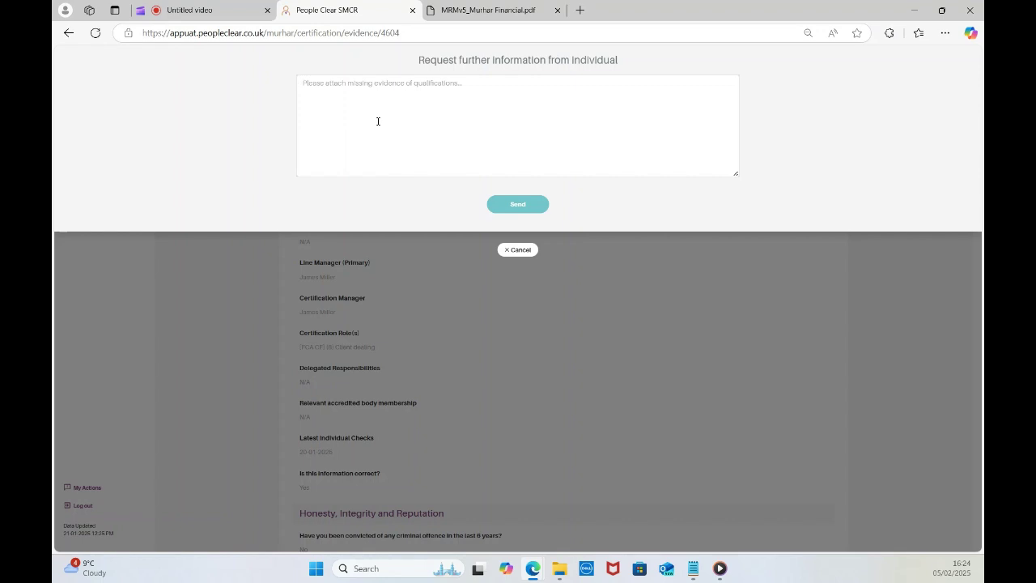
click(518, 250)
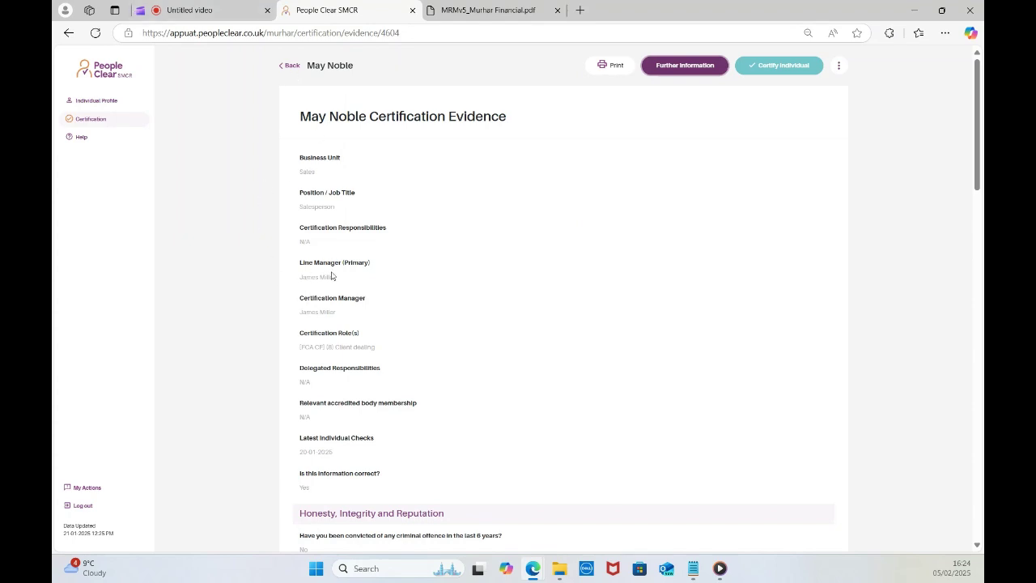
Certify the individual, confirming the evidence was validated, then open the new certificate PDF.
click(778, 68)
click(498, 190)
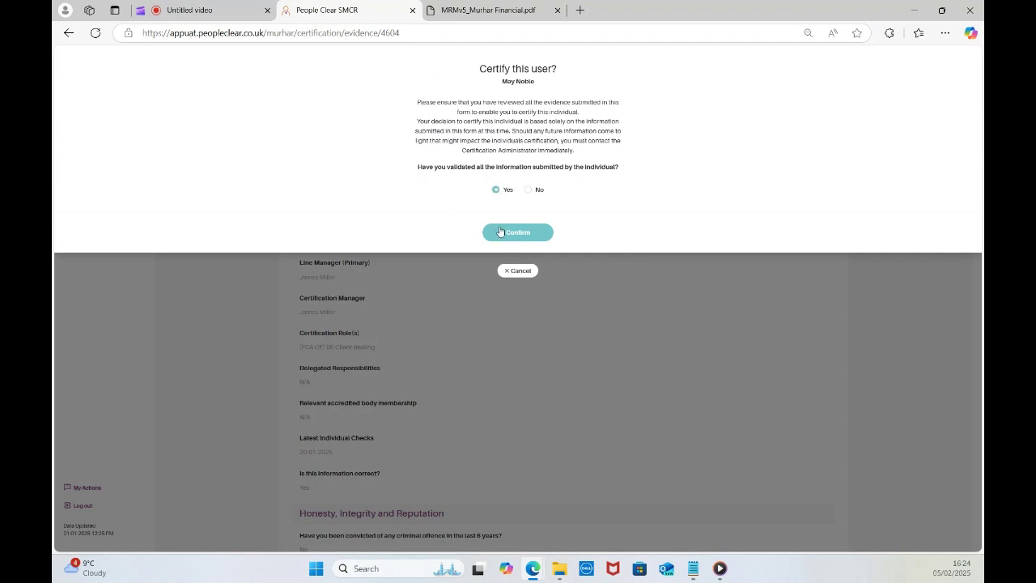
click(514, 234)
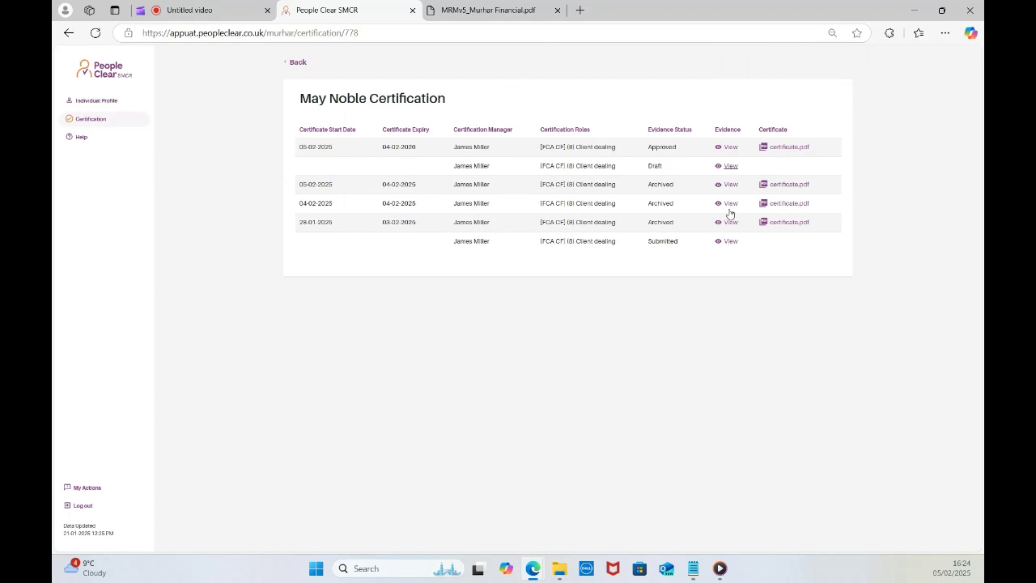
click(787, 148)
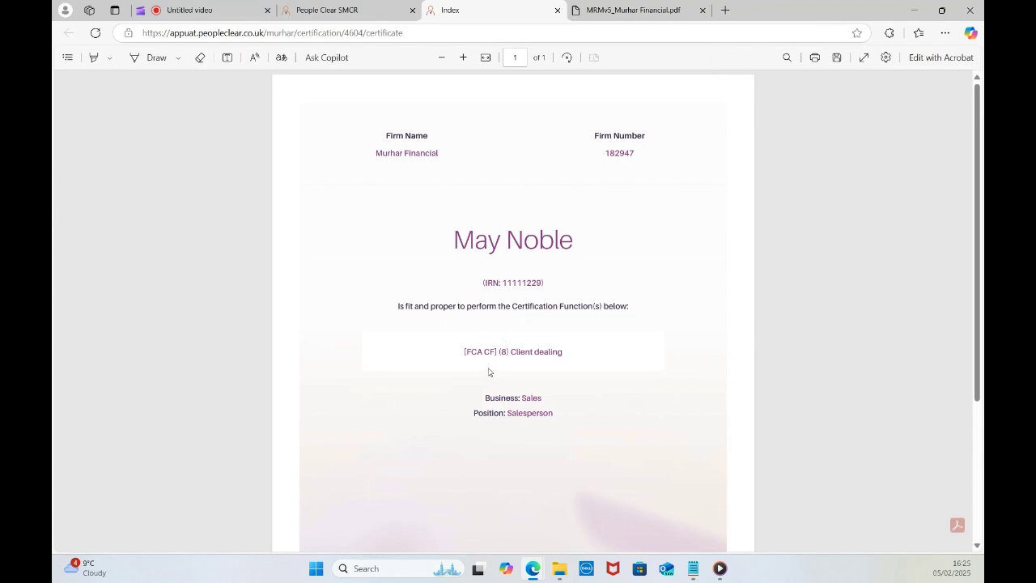
Scroll through the certificate PDF's issue and expiry dates, then return to the People Clear SMCR tab.
scroll(491, 340, down, 2)
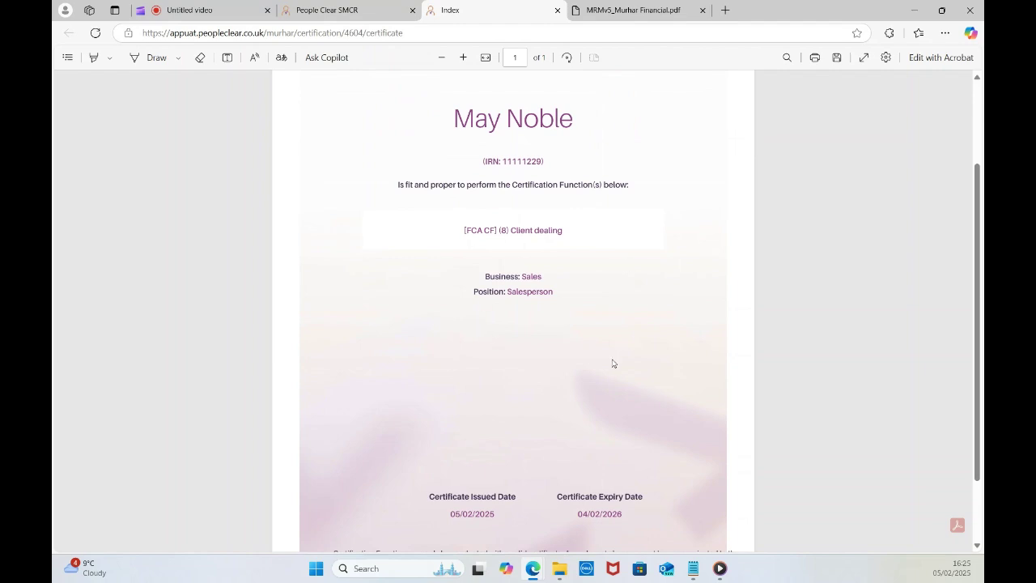
scroll(613, 361, down, 1)
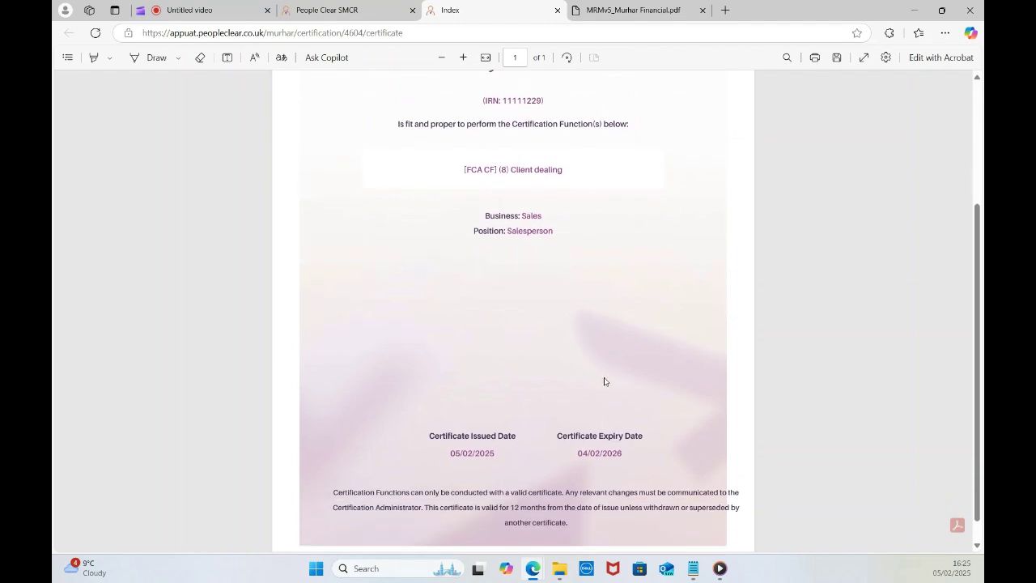
scroll(599, 379, up, 3)
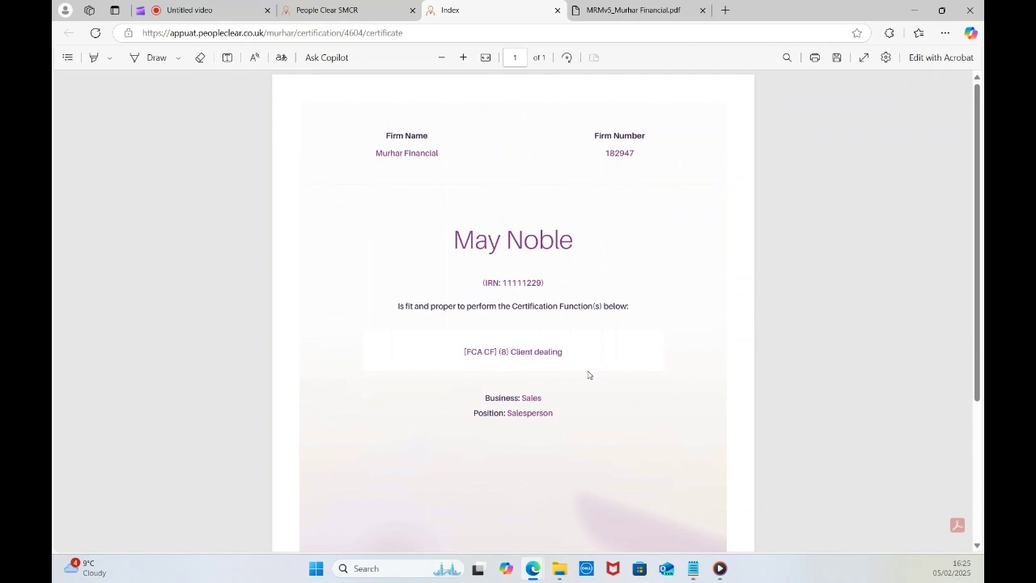
click(352, 10)
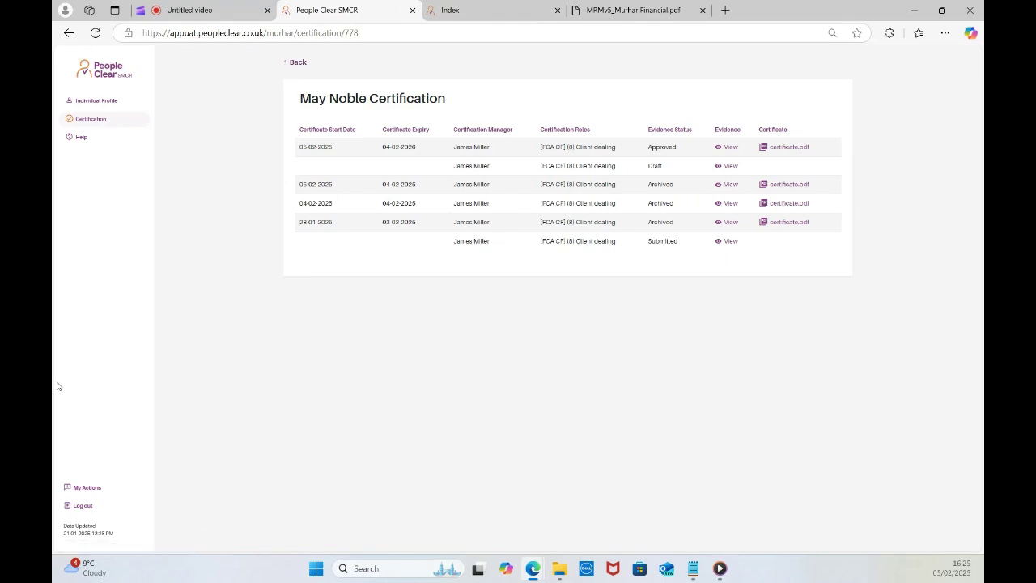
Log out, sign in with the saved multi-entity admin login, and select the Murhar Financial firm.
click(76, 510)
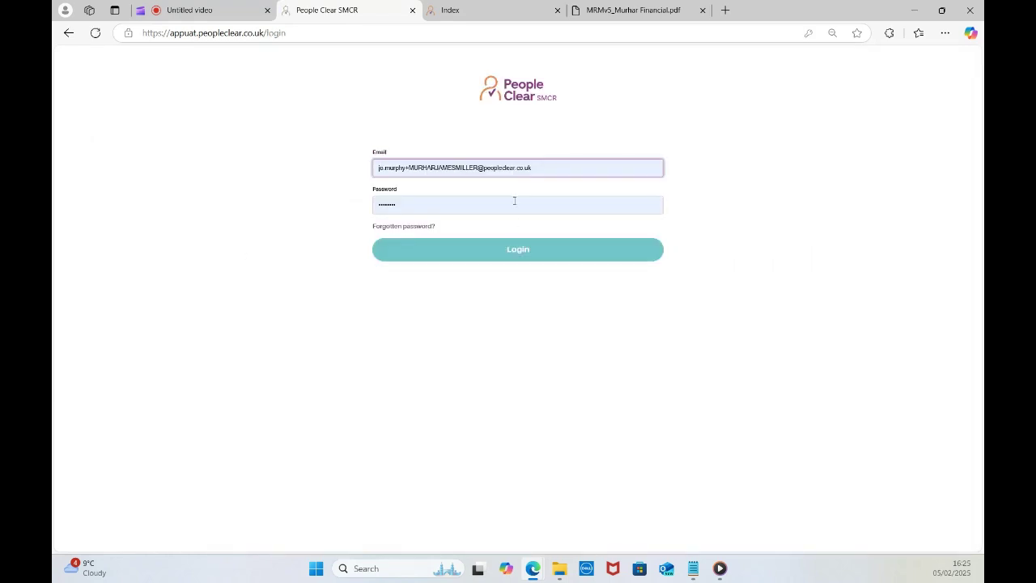
click(560, 168)
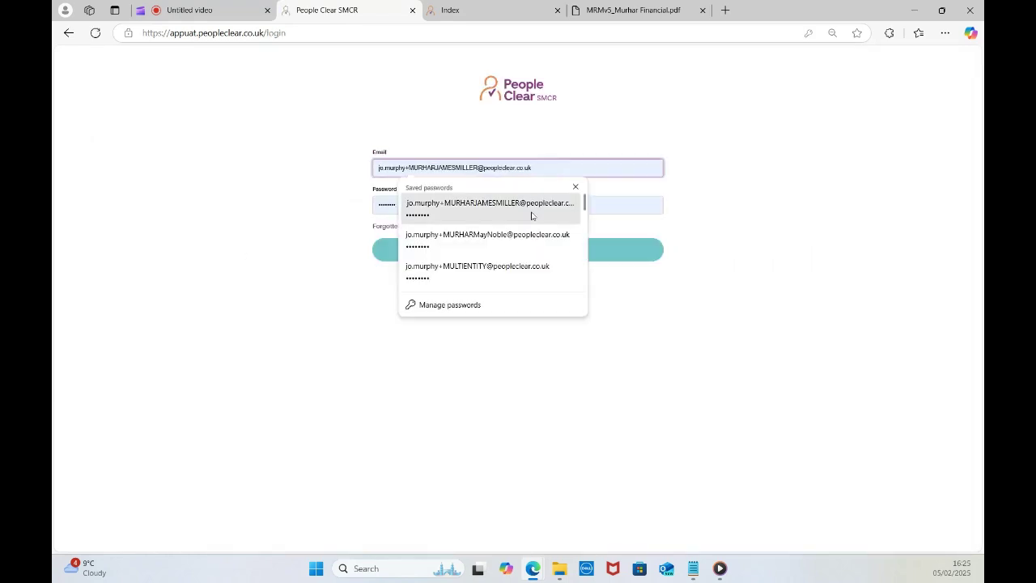
click(506, 273)
click(525, 258)
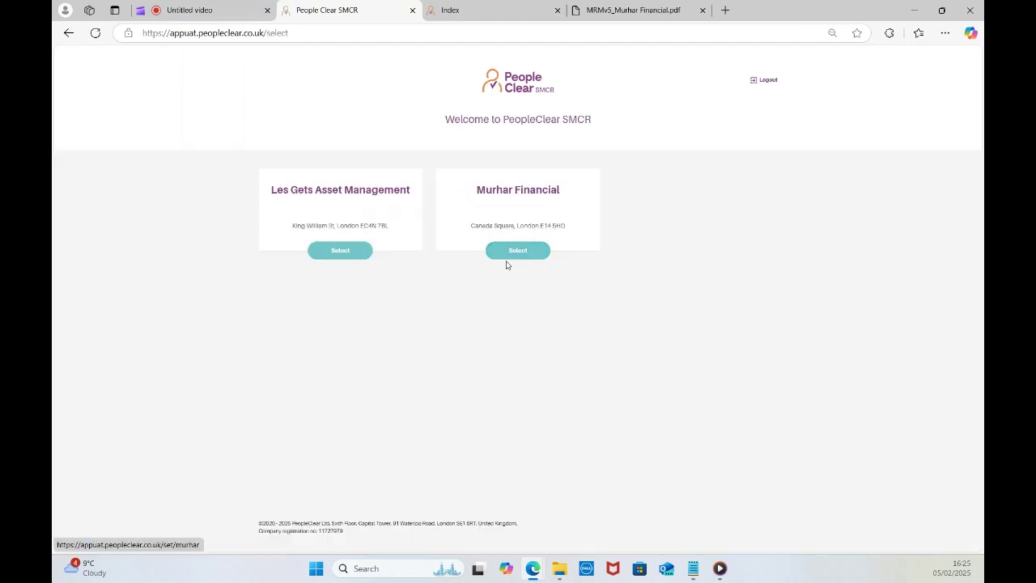
click(518, 254)
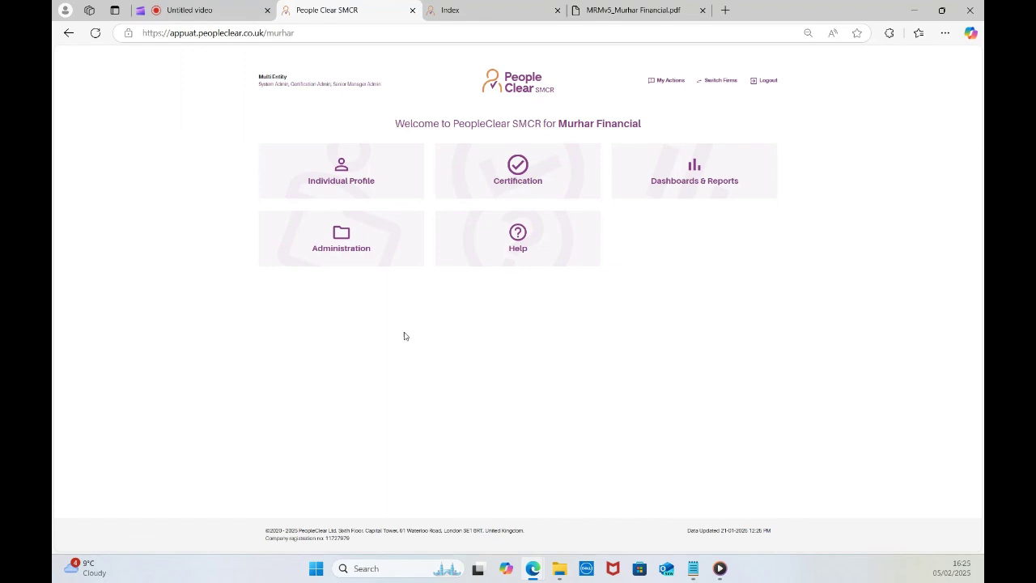
Open the Administration tile and scroll through its System, Certification and Senior Manager options.
click(339, 249)
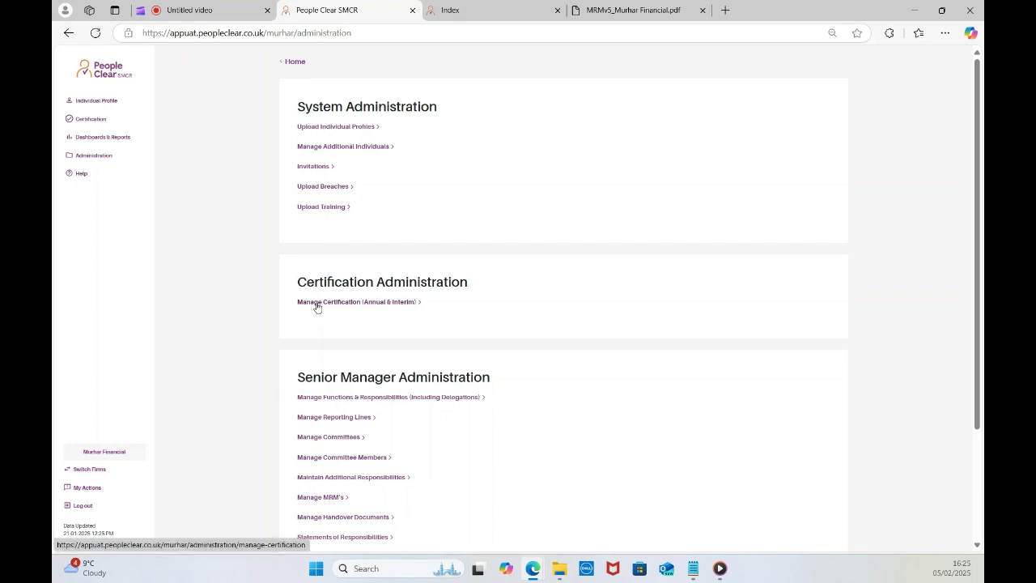
scroll(394, 351, down, 2)
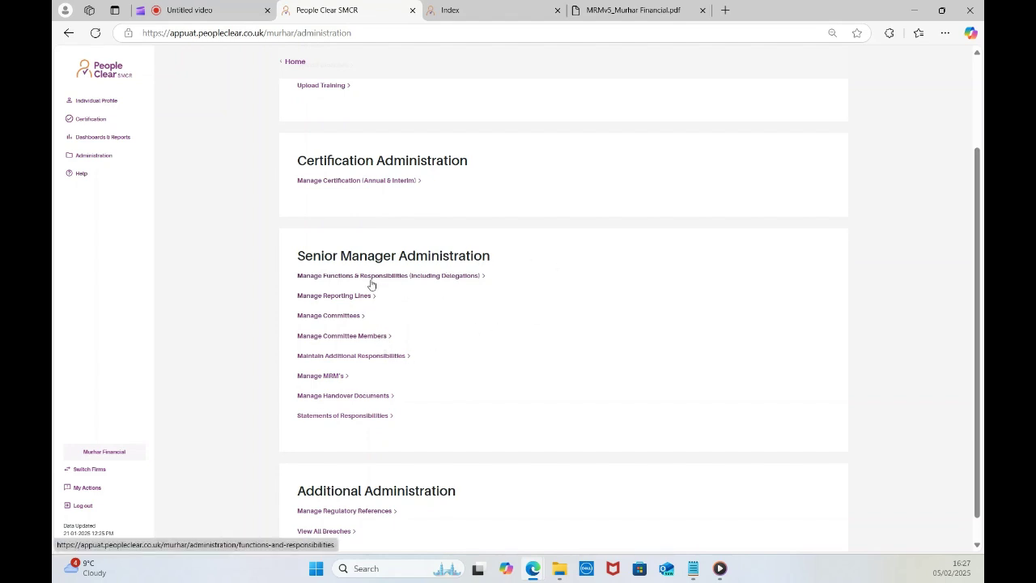
Open Manage Functions & Responsibilities and view the approved 28/11/2023 allocation.
click(372, 283)
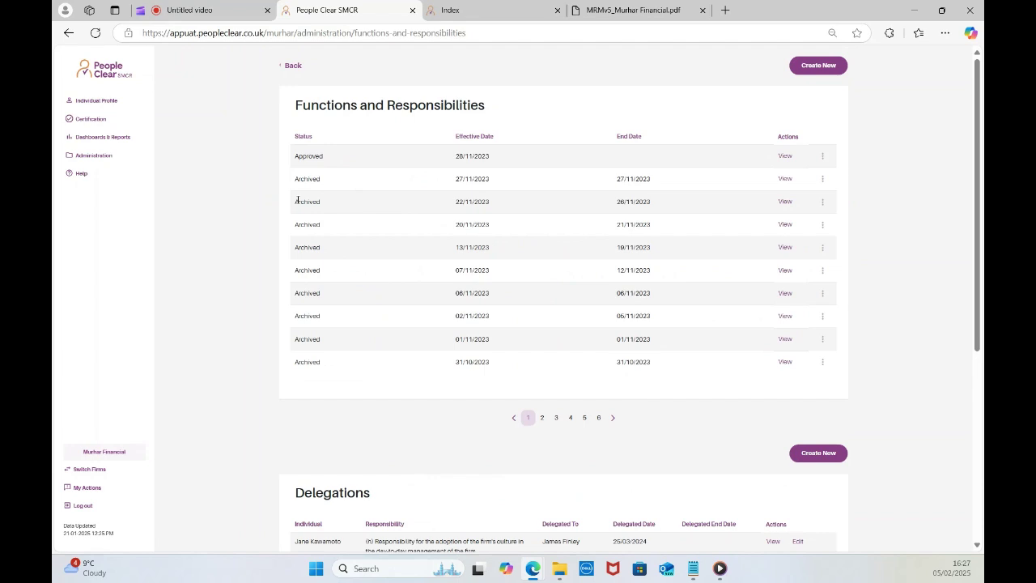
click(785, 157)
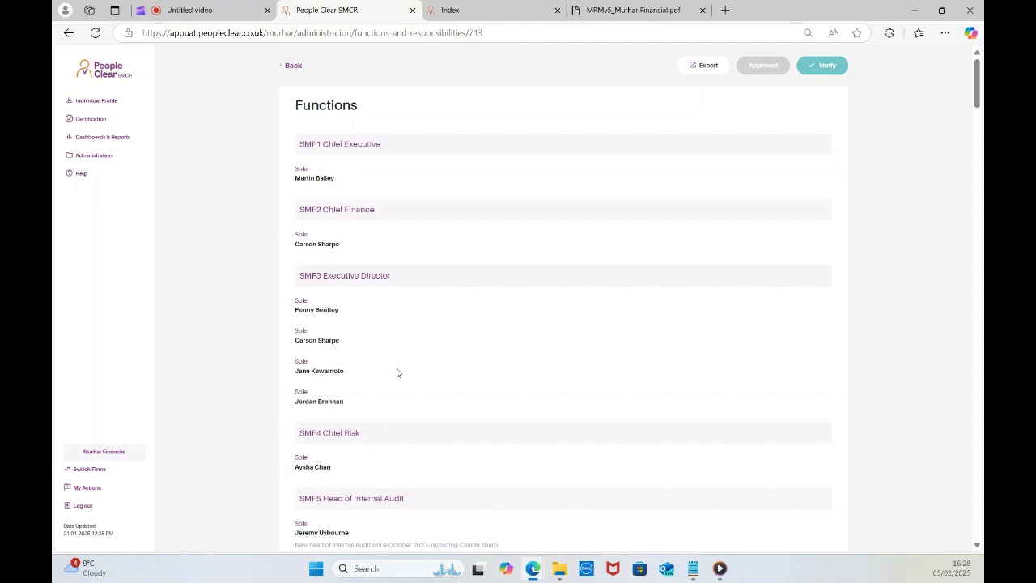
Scroll through the approved allocation's SMF functions and prescribed responsibilities, then back to the top.
scroll(400, 378, down, 1)
scroll(400, 378, down, 5)
scroll(395, 379, down, 4)
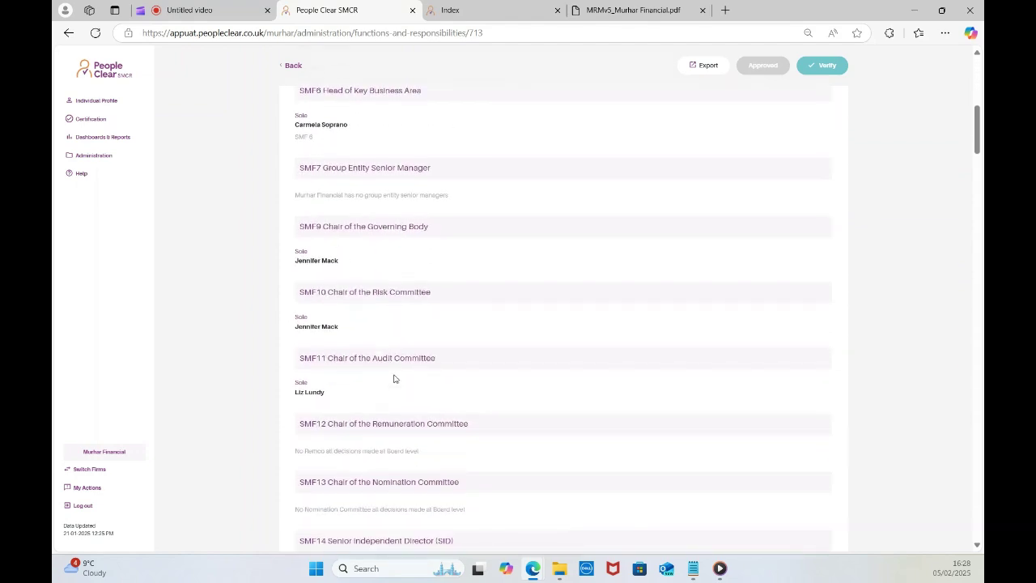
scroll(395, 378, down, 12)
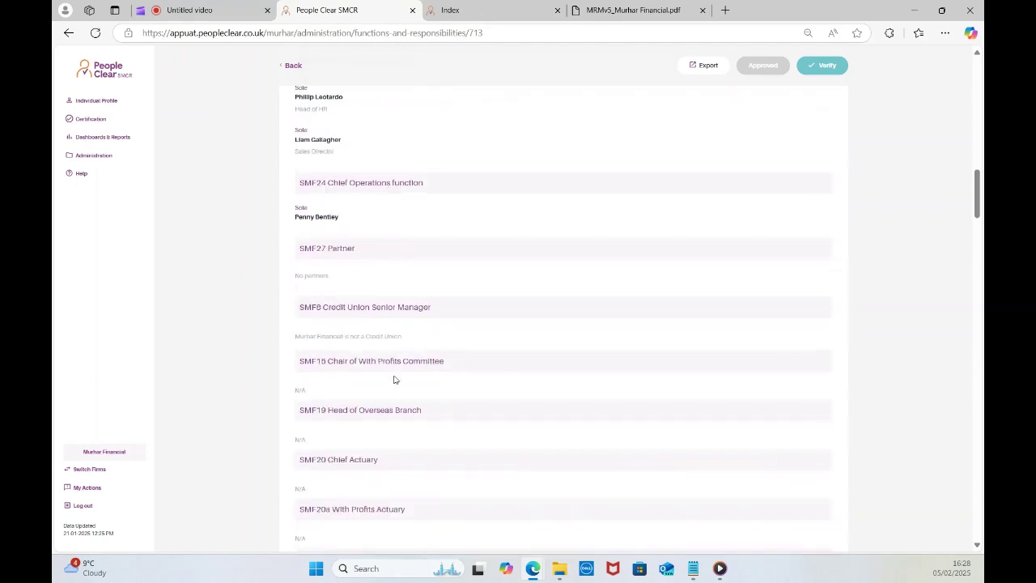
scroll(395, 379, down, 11)
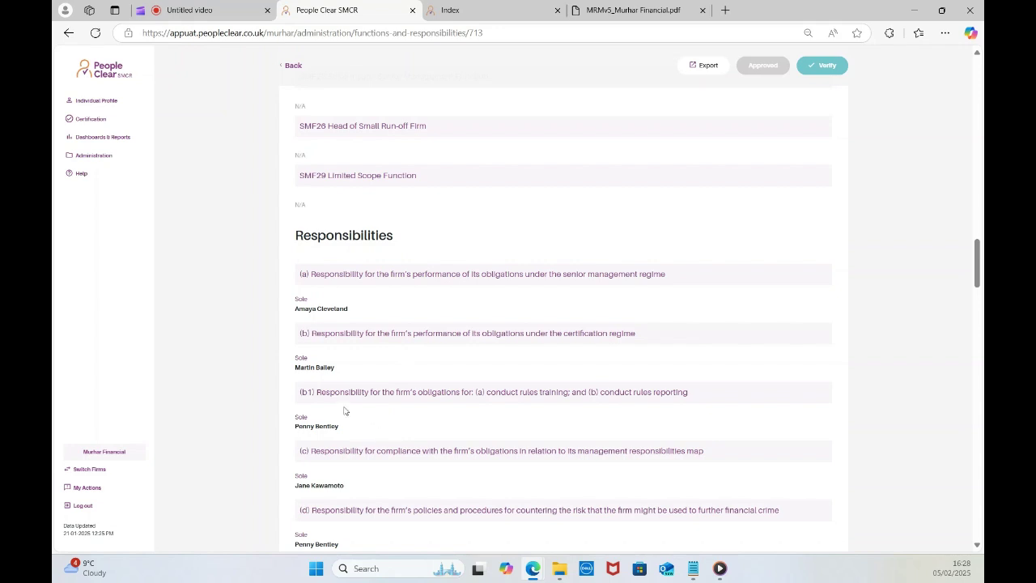
scroll(376, 434, down, 2)
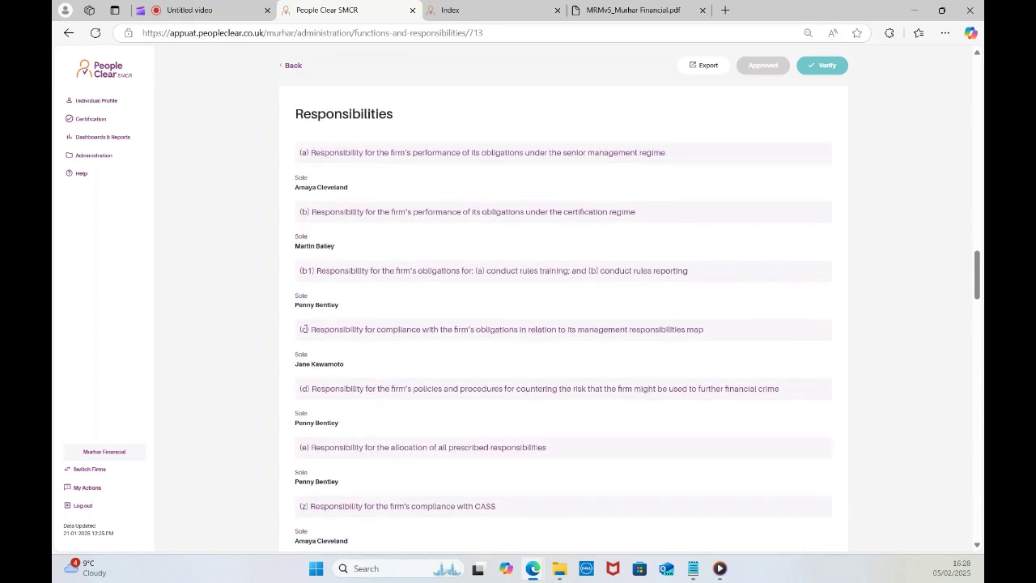
scroll(397, 440, down, 4)
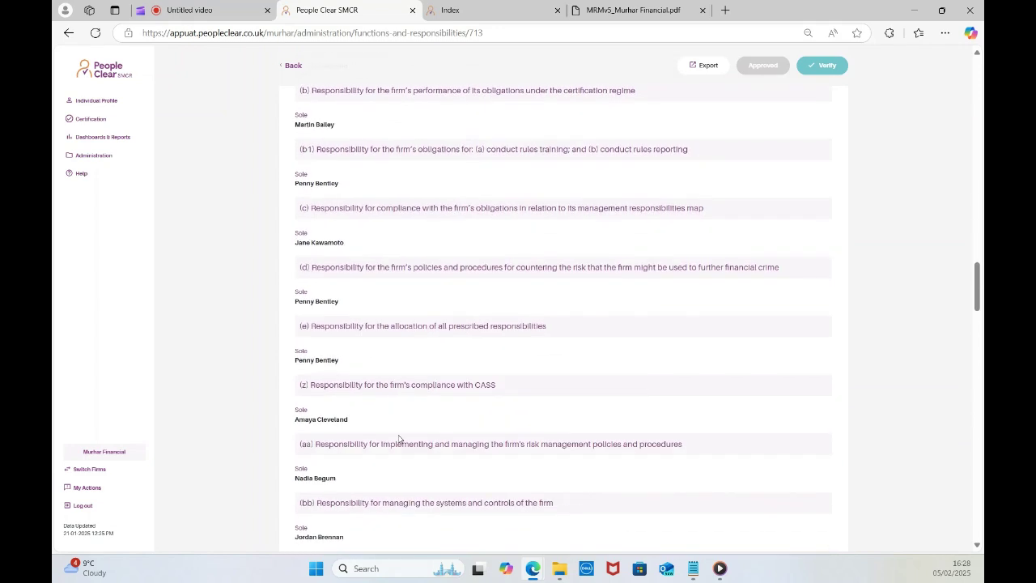
scroll(397, 437, down, 1)
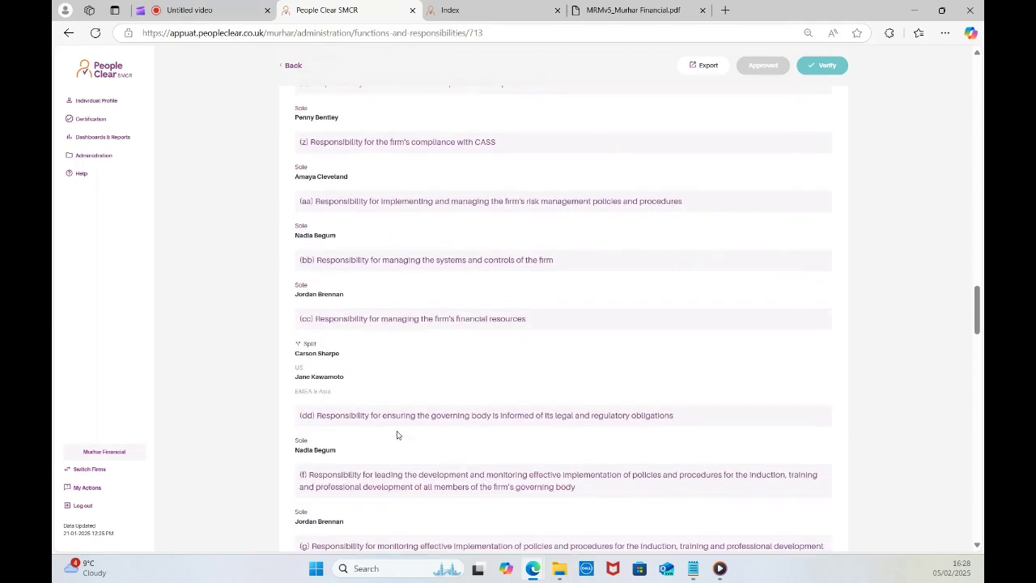
scroll(397, 435, up, 15)
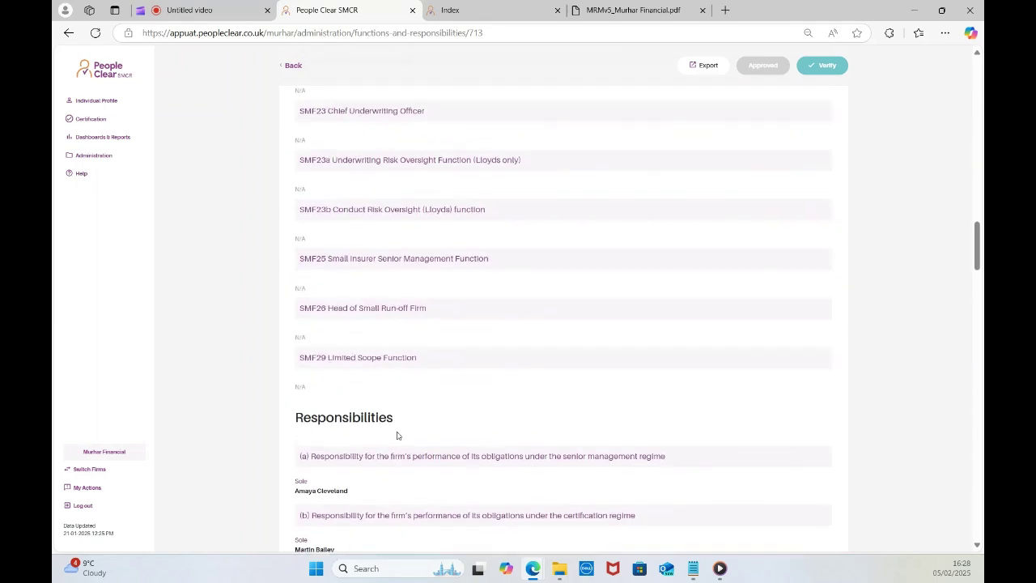
scroll(396, 435, up, 3)
scroll(395, 432, up, 15)
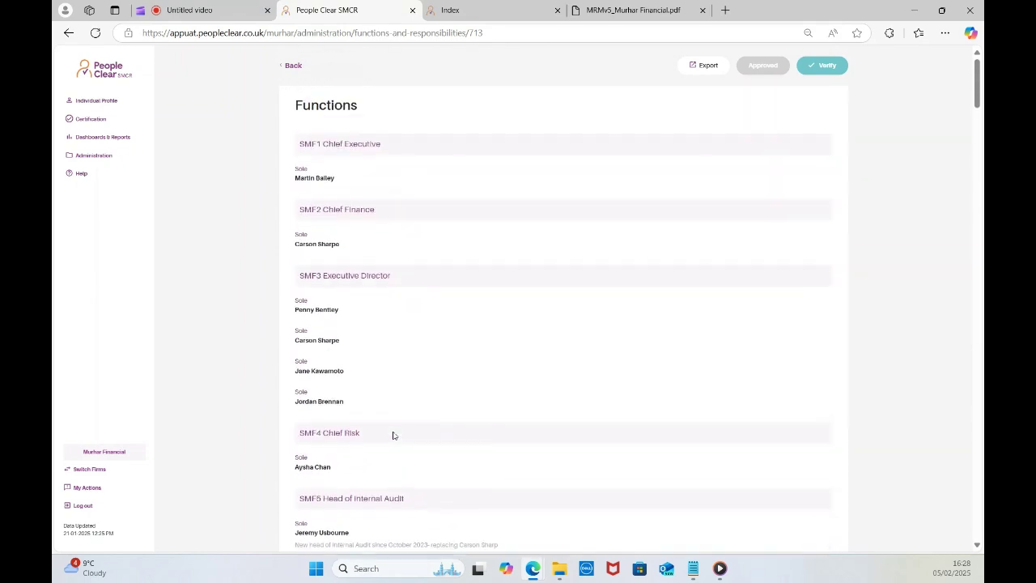
Return to the allocations list and open the actions menu of the approved 28/11/2023 allocation.
click(293, 68)
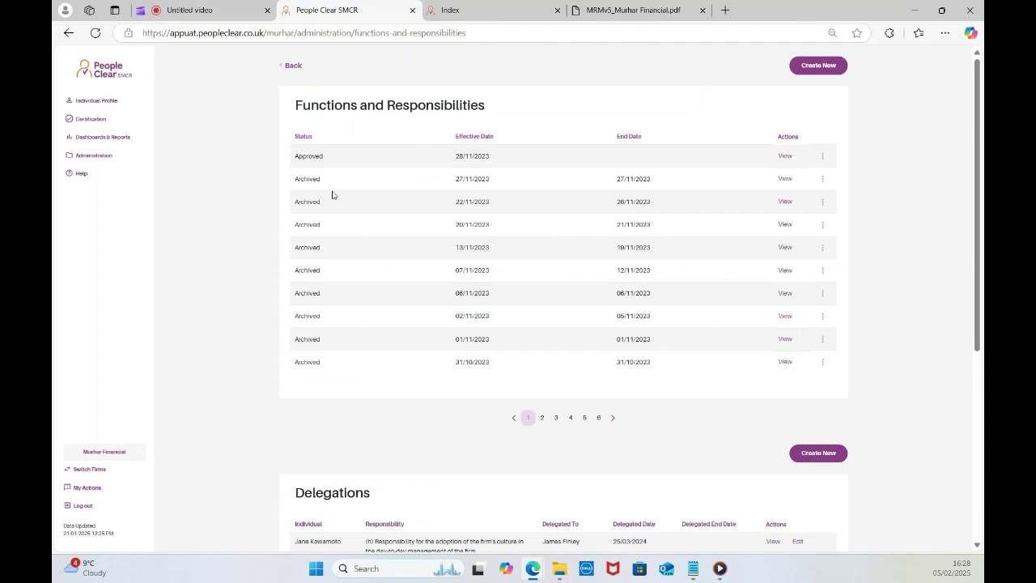
click(824, 161)
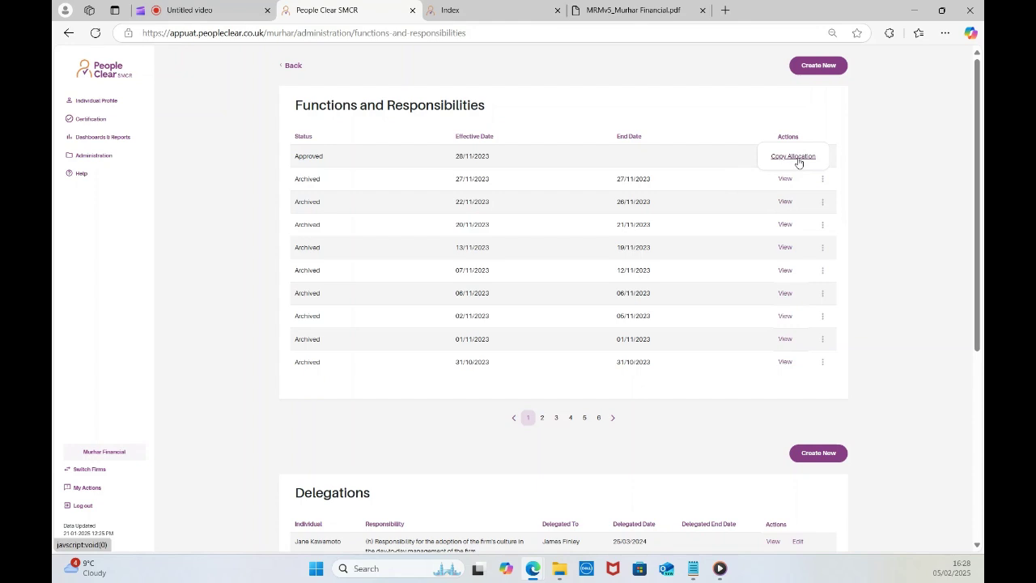
Copy the approved allocation into a new draft and scroll through its pre-filled SMF sections.
click(797, 157)
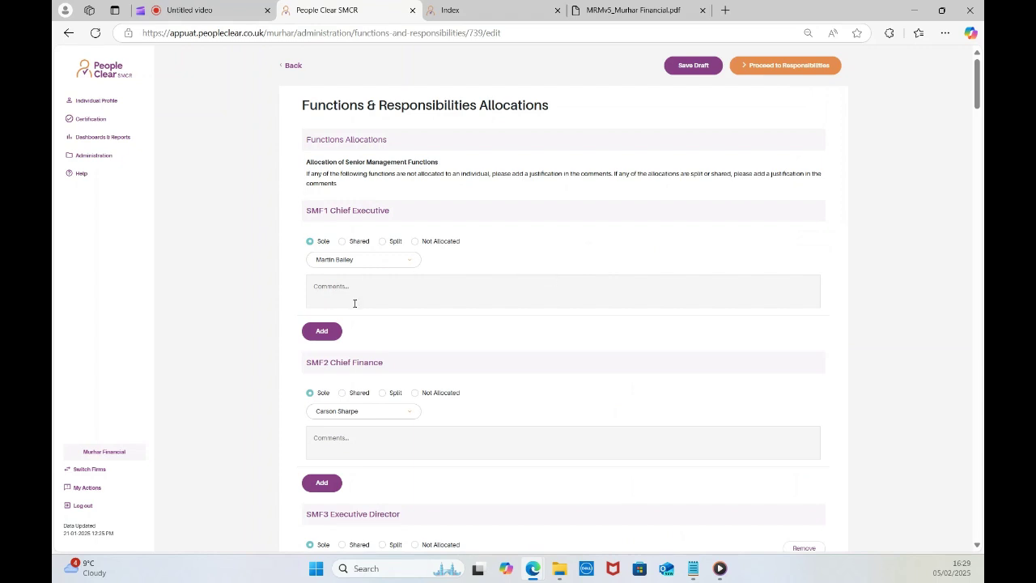
scroll(396, 350, down, 8)
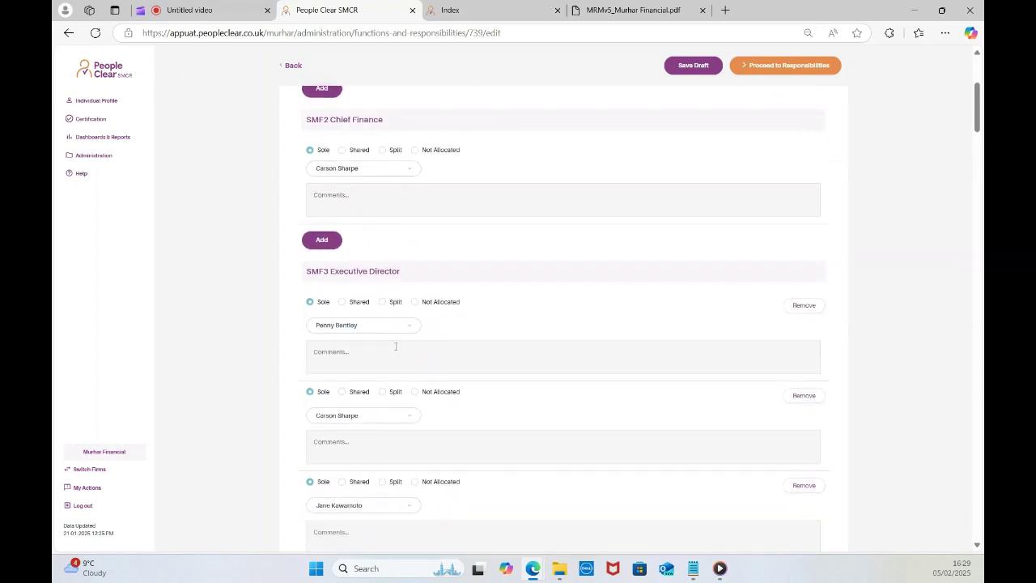
scroll(397, 349, down, 2)
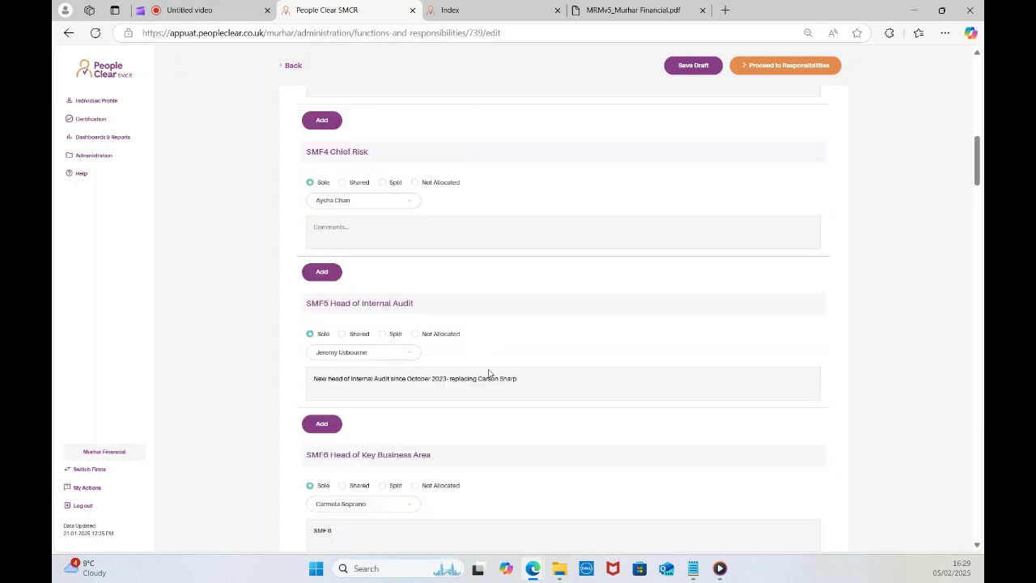
scroll(495, 332, down, 3)
scroll(491, 379, down, 6)
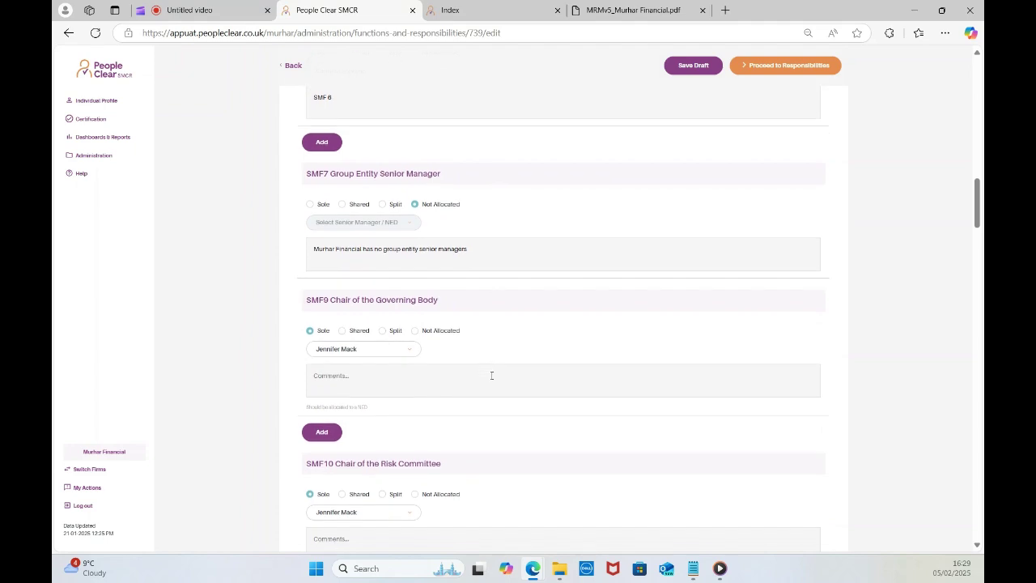
scroll(491, 379, down, 5)
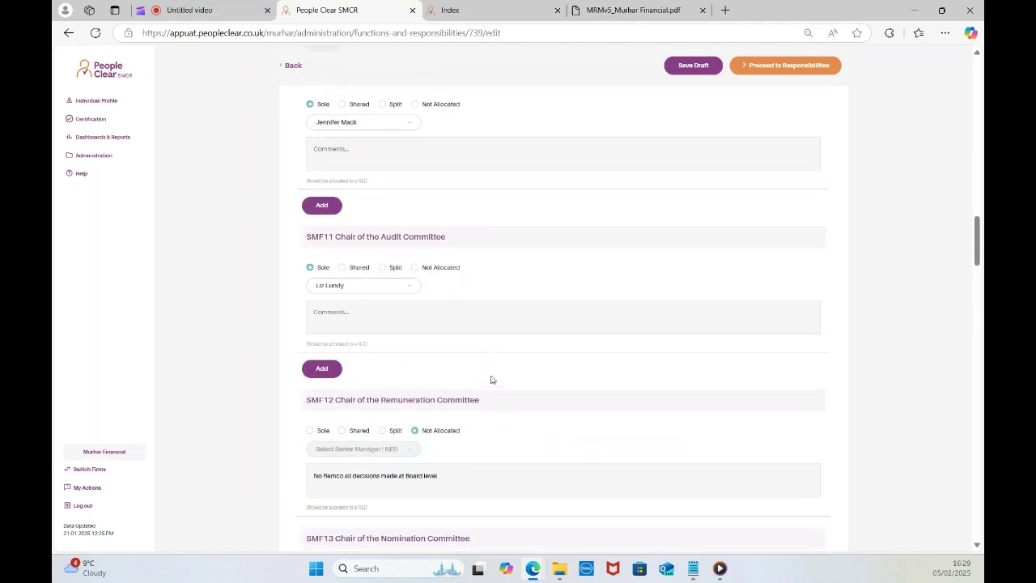
scroll(493, 375, down, 3)
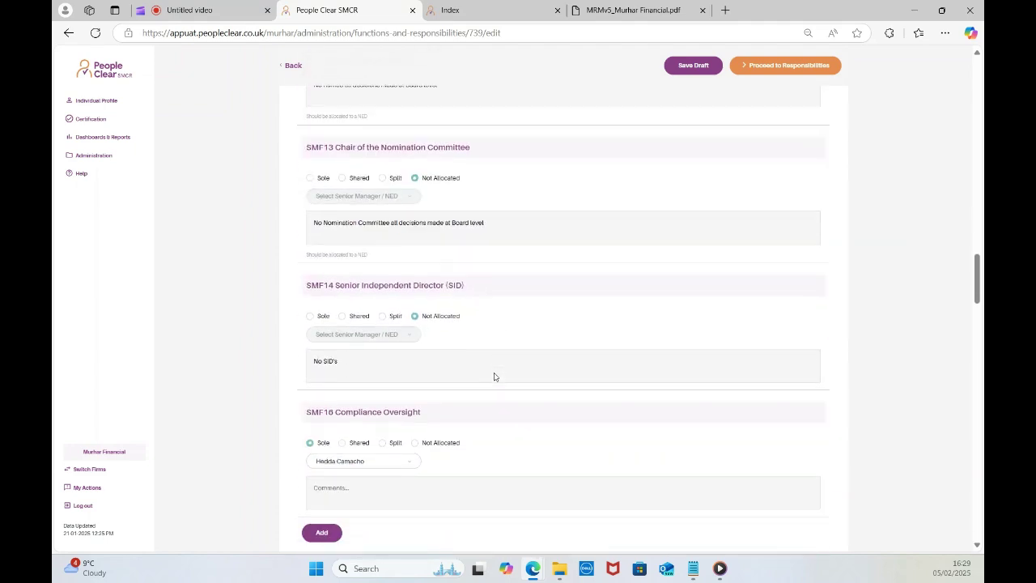
scroll(477, 393, down, 1)
scroll(476, 393, down, 2)
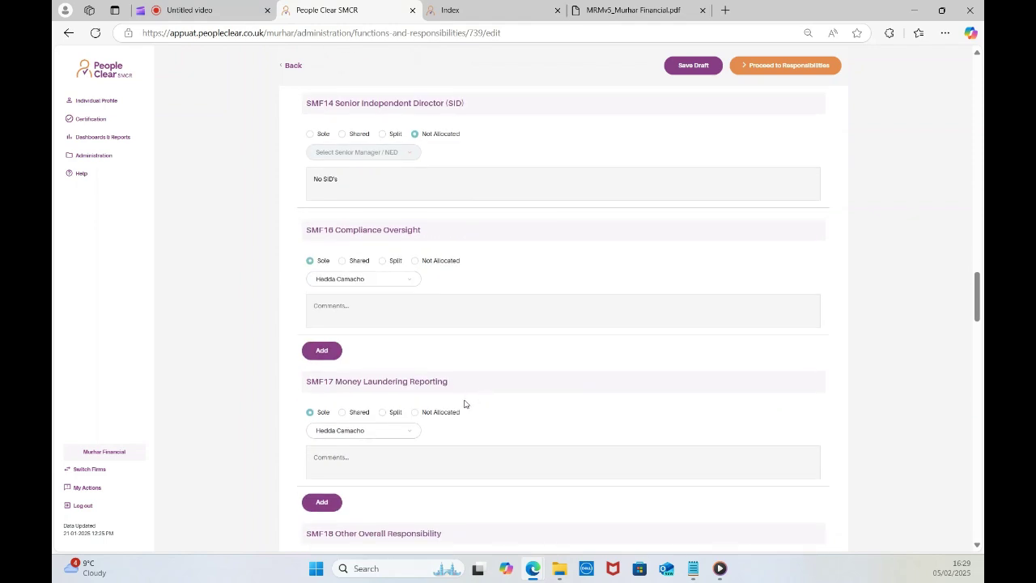
scroll(466, 404, down, 2)
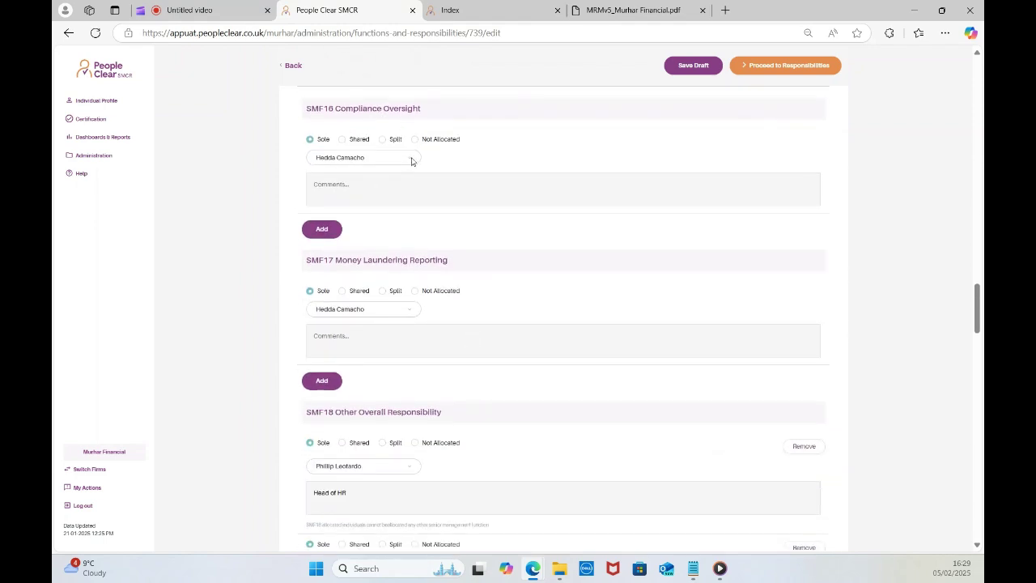
Reassign SMF16 Compliance Oversight to the senior manager who also holds SMF17 Money Laundering Reporting.
click(411, 159)
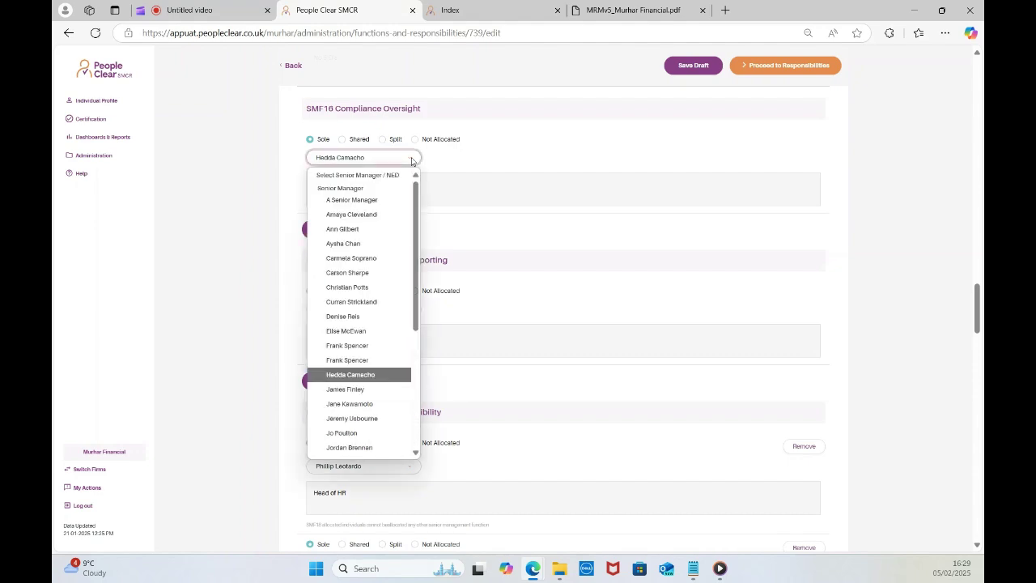
click(384, 273)
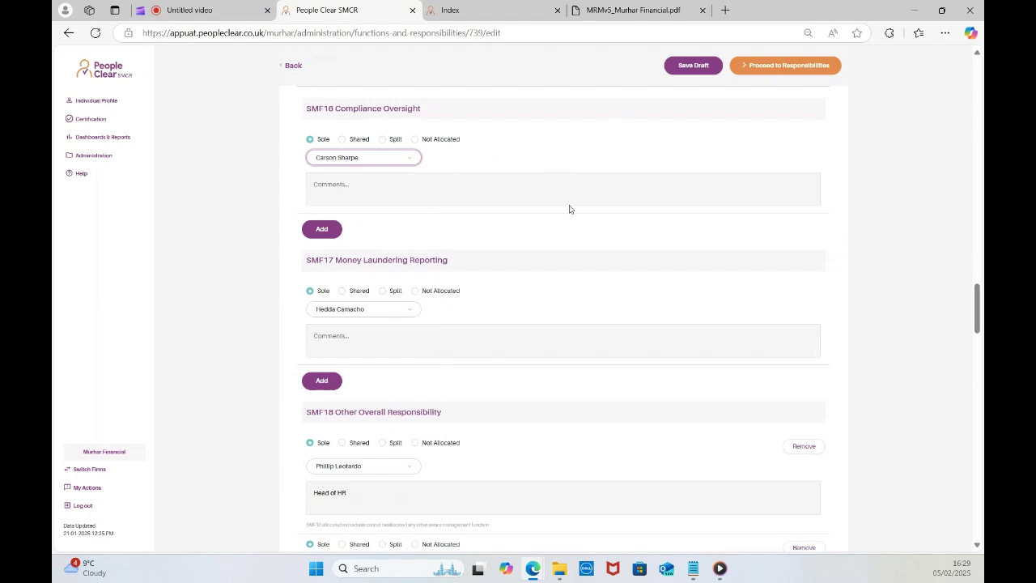
scroll(722, 231, down, 10)
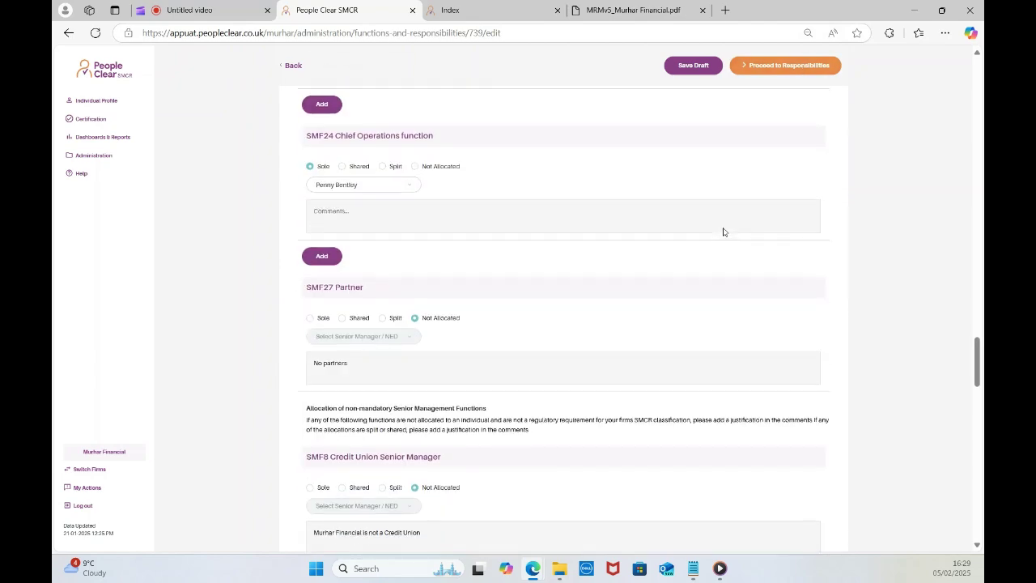
scroll(723, 235, down, 2)
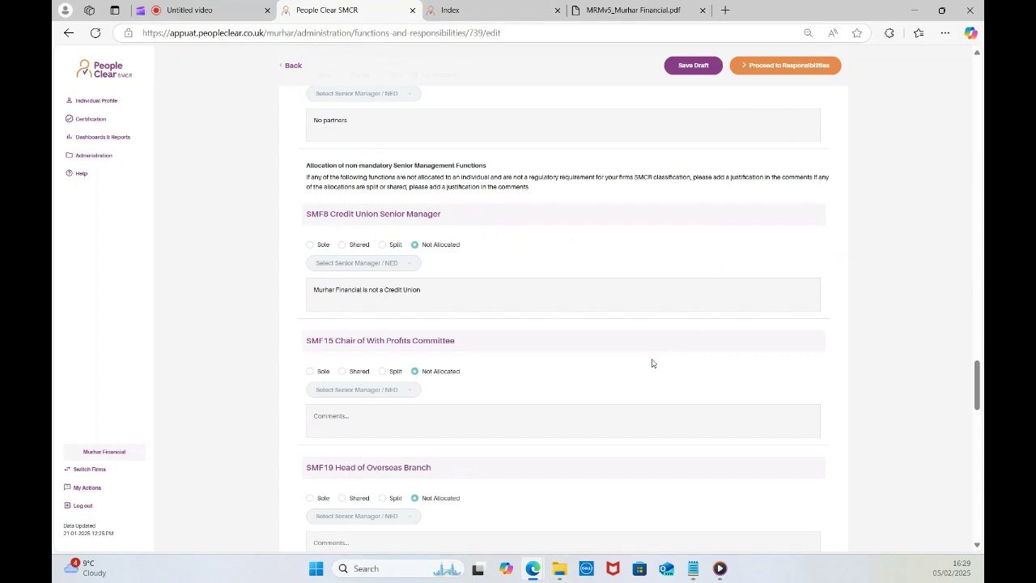
scroll(577, 369, down, 7)
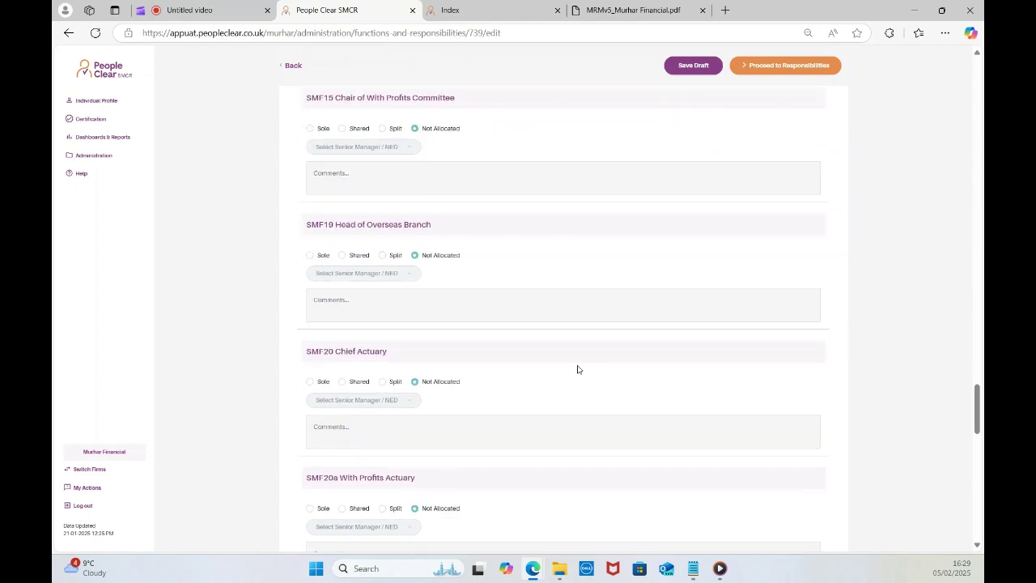
scroll(577, 370, up, 6)
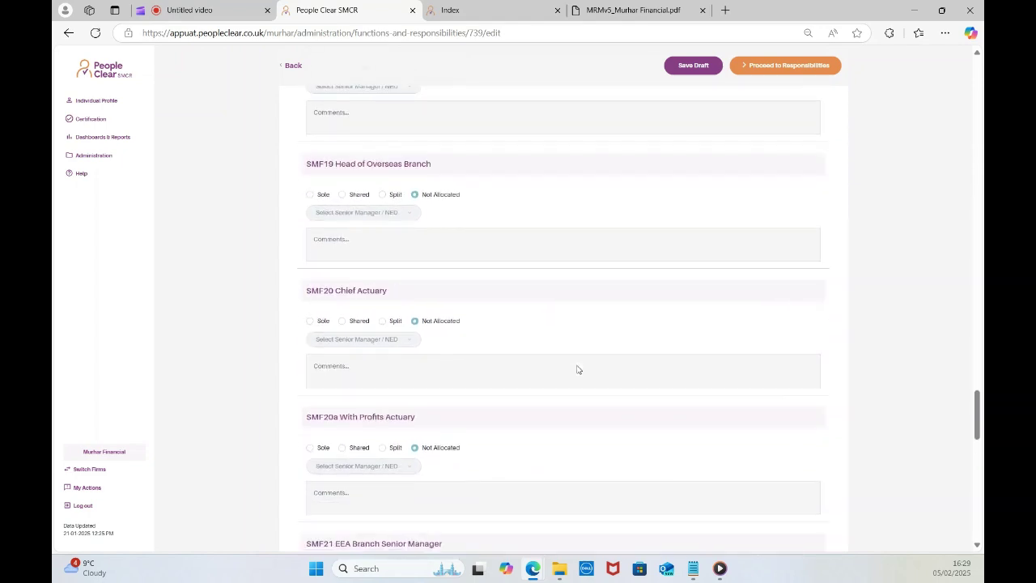
scroll(578, 366, up, 10)
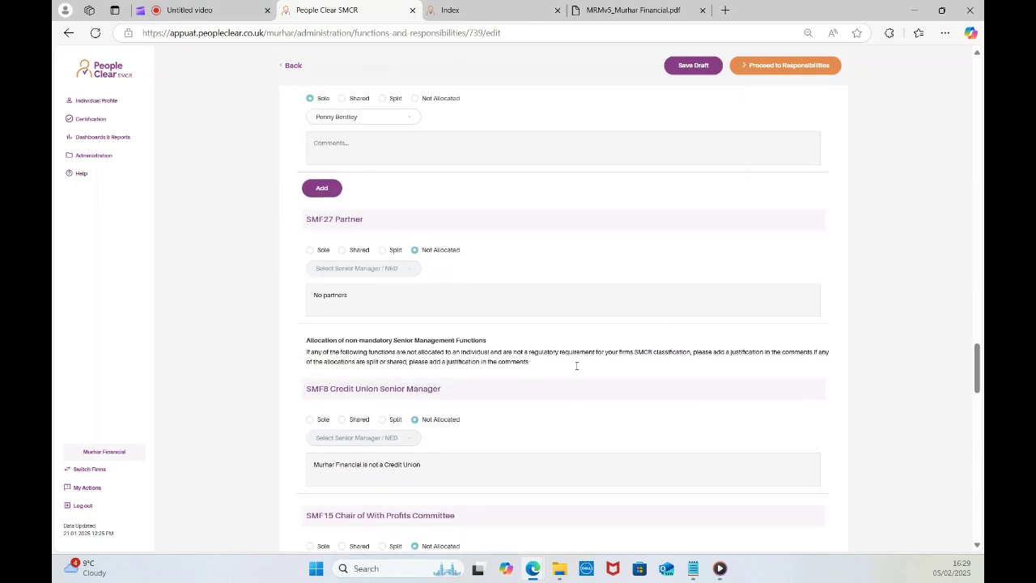
Leave the draft allocation page, confirming Leave to discard the unsaved changes.
click(293, 66)
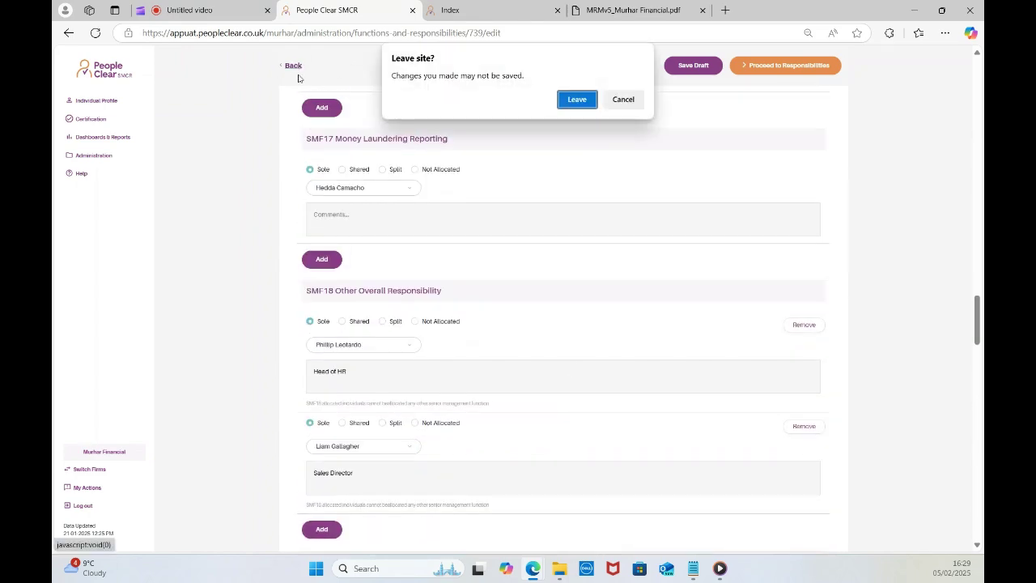
click(577, 100)
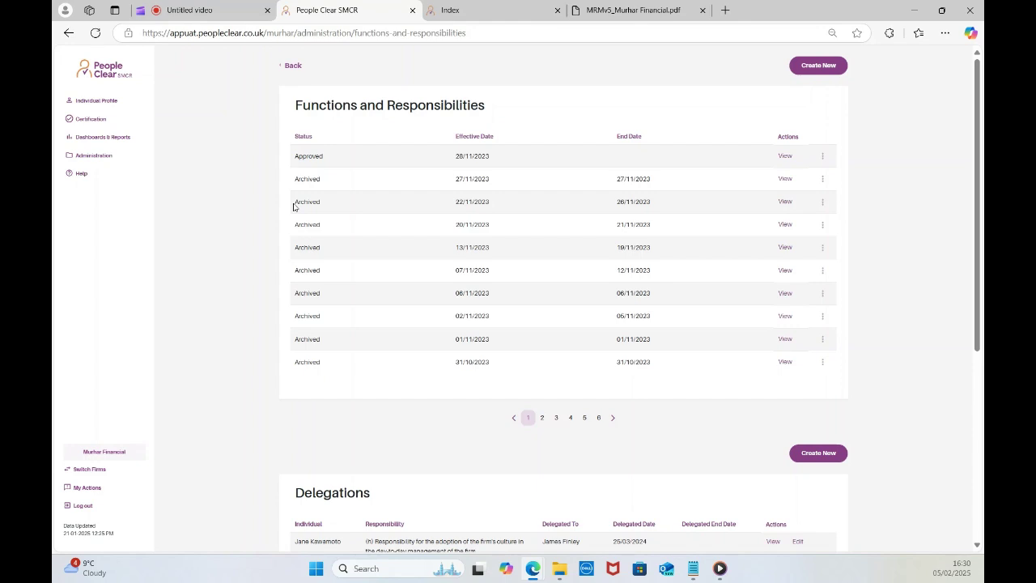
Open Statements of Responsibilities from Administration and scroll through each senior manager's Acknowledged statement.
click(97, 154)
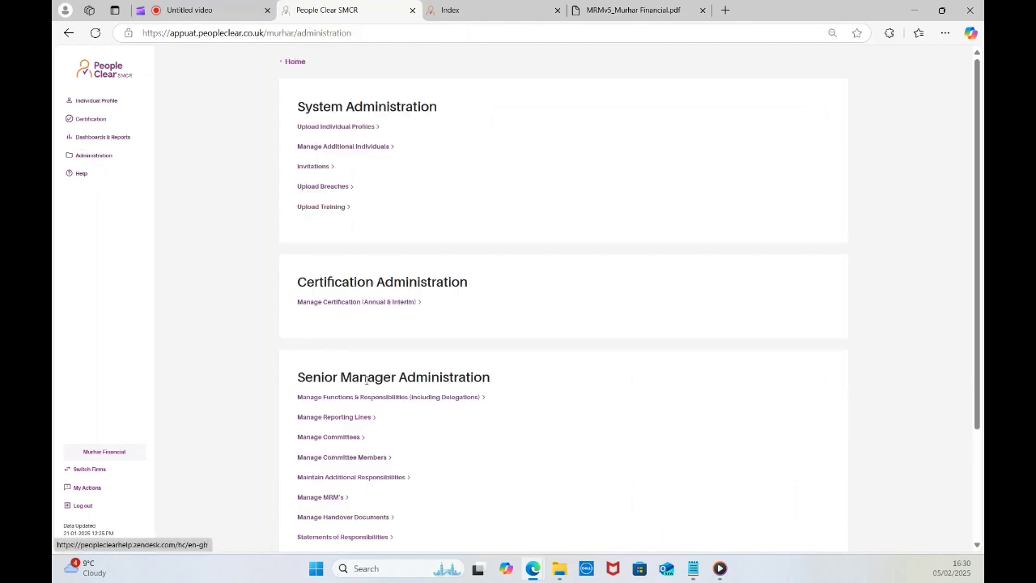
scroll(365, 375, down, 2)
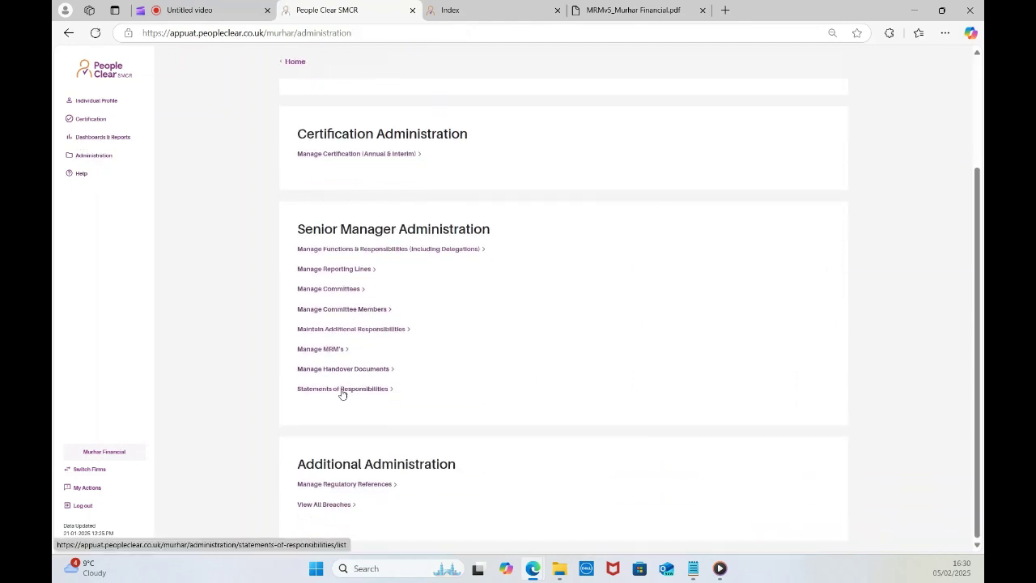
click(342, 390)
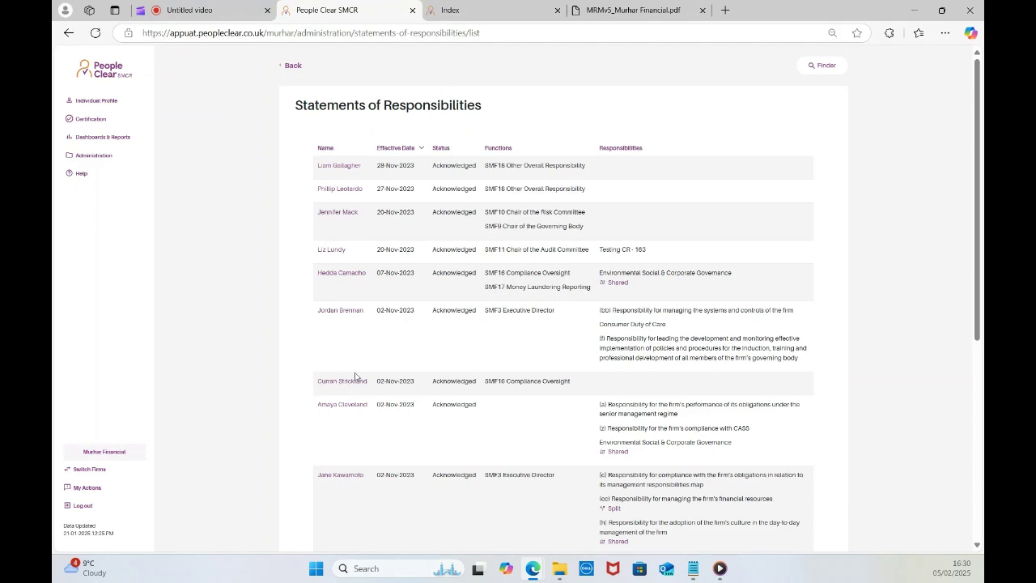
scroll(355, 389, down, 3)
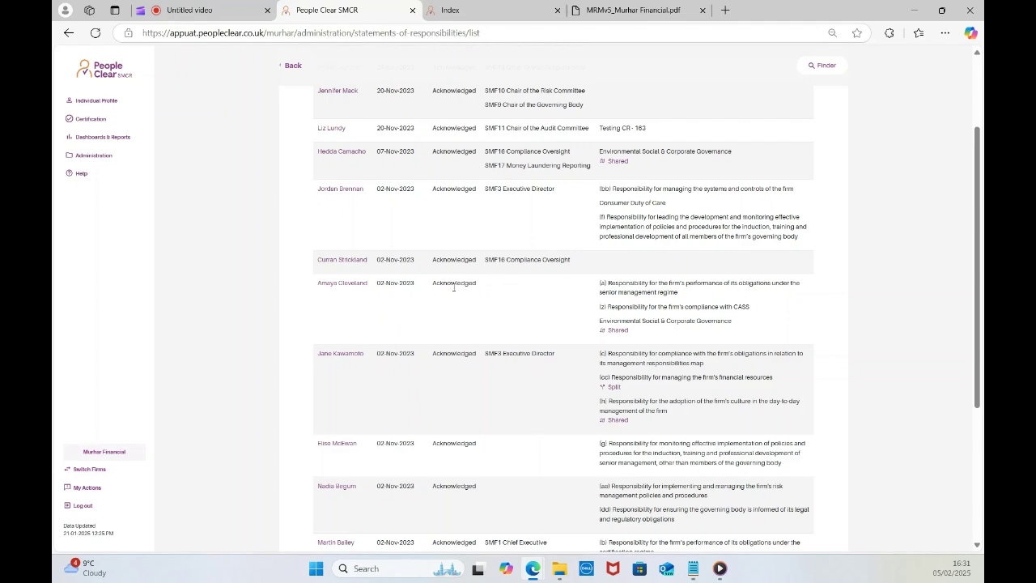
scroll(473, 316, up, 2)
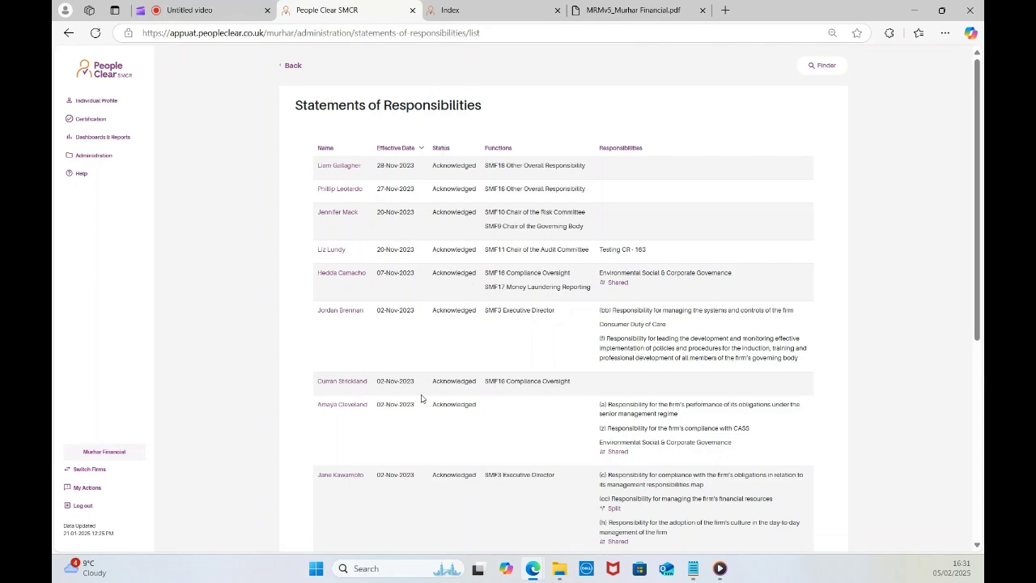
scroll(356, 486, down, 2)
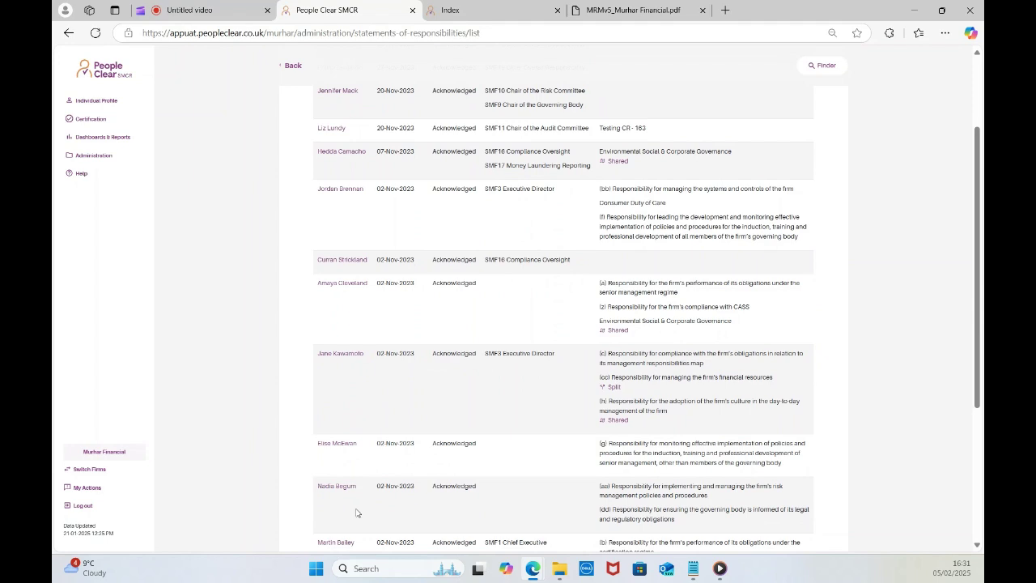
scroll(356, 510, down, 1)
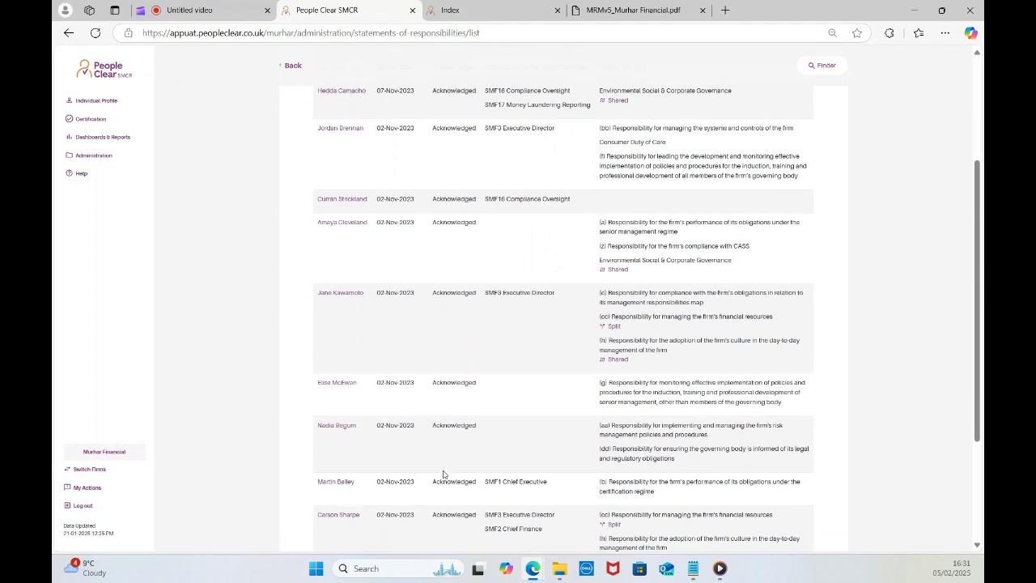
Open the Chief Executive's statement history and view the current Acknowledged statement.
click(329, 487)
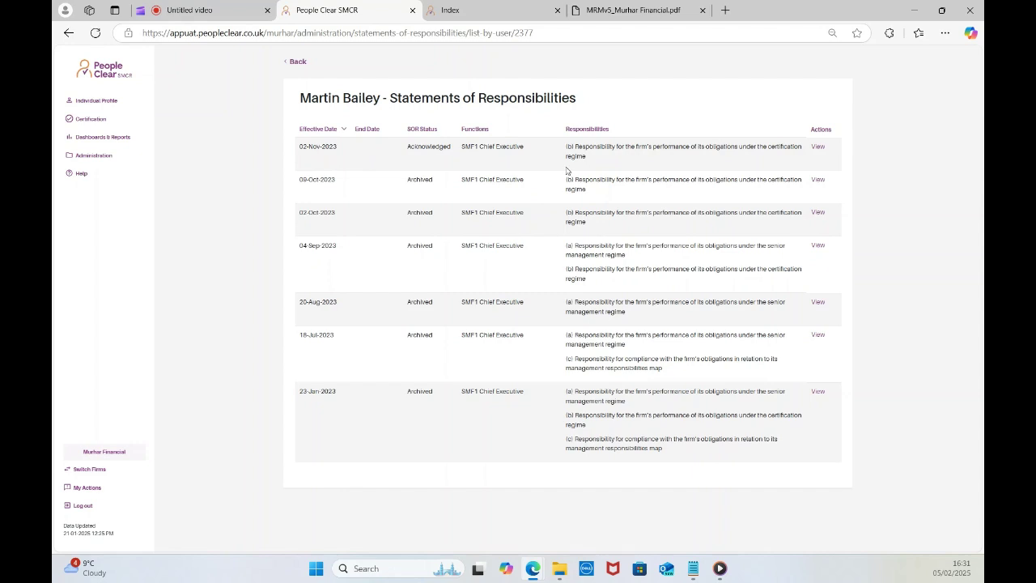
click(818, 147)
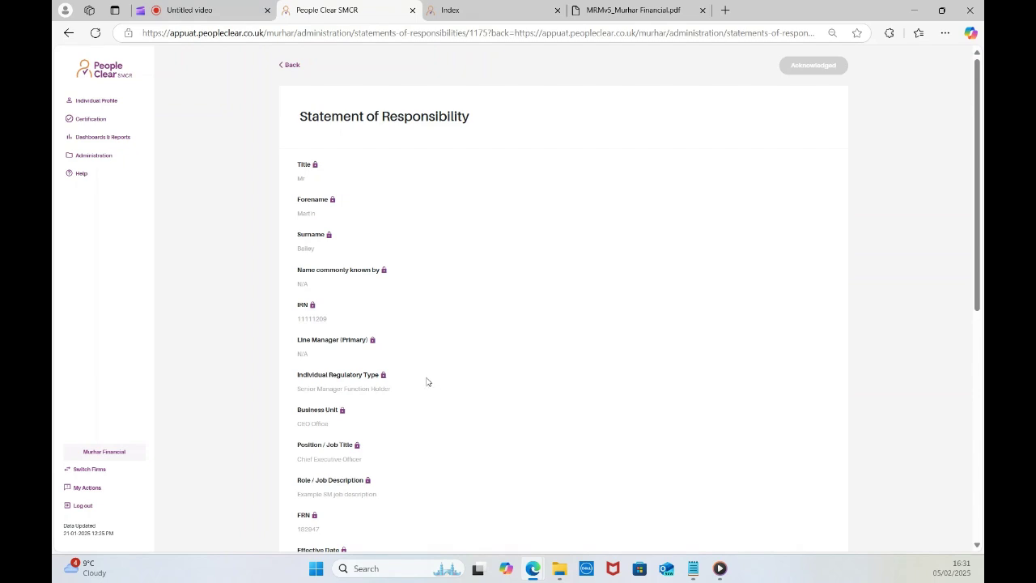
scroll(428, 382, down, 1)
scroll(428, 381, down, 6)
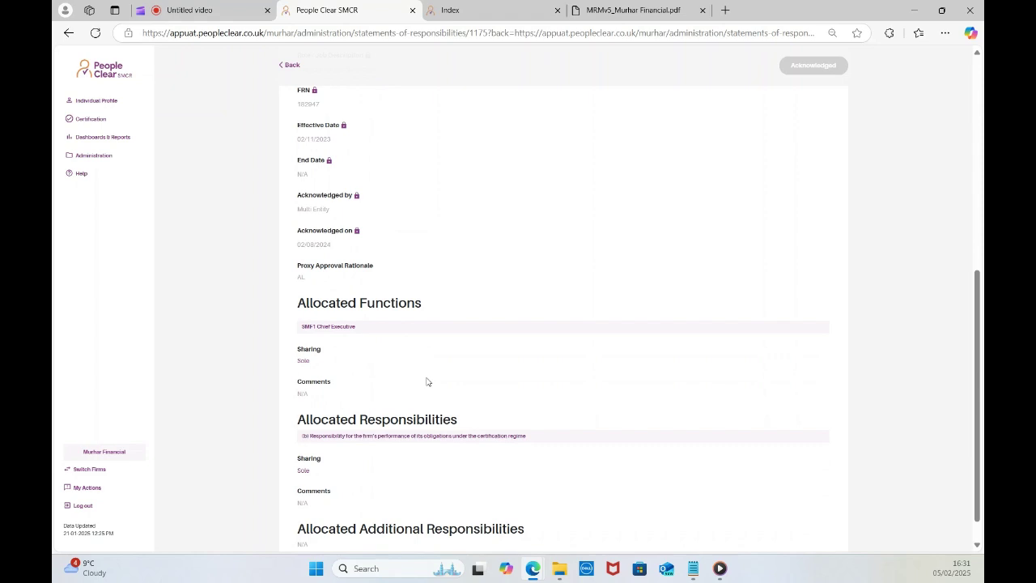
scroll(427, 381, down, 1)
scroll(427, 381, up, 7)
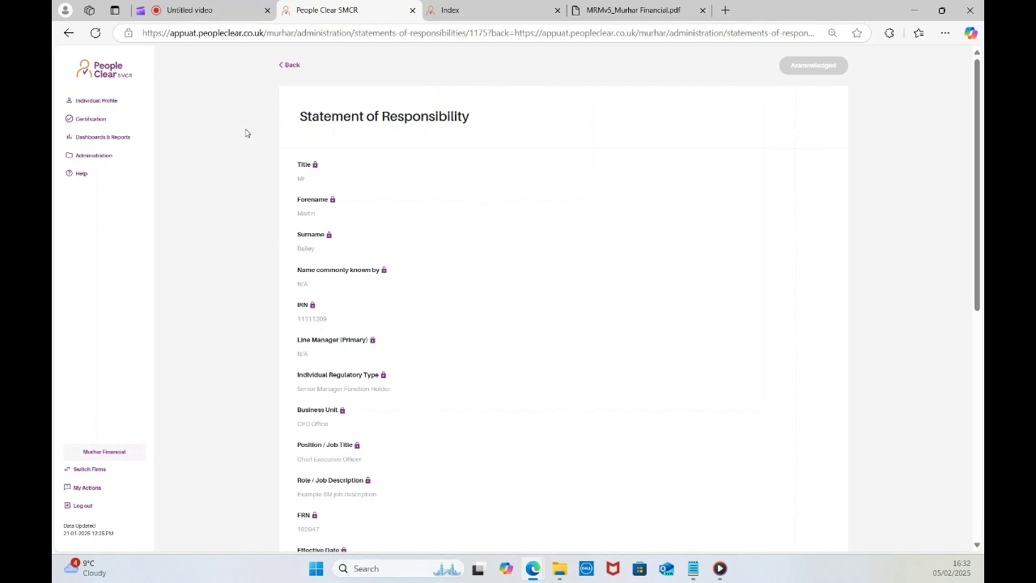
Leave the statement and open Manage MRM's from the Administration area.
click(292, 67)
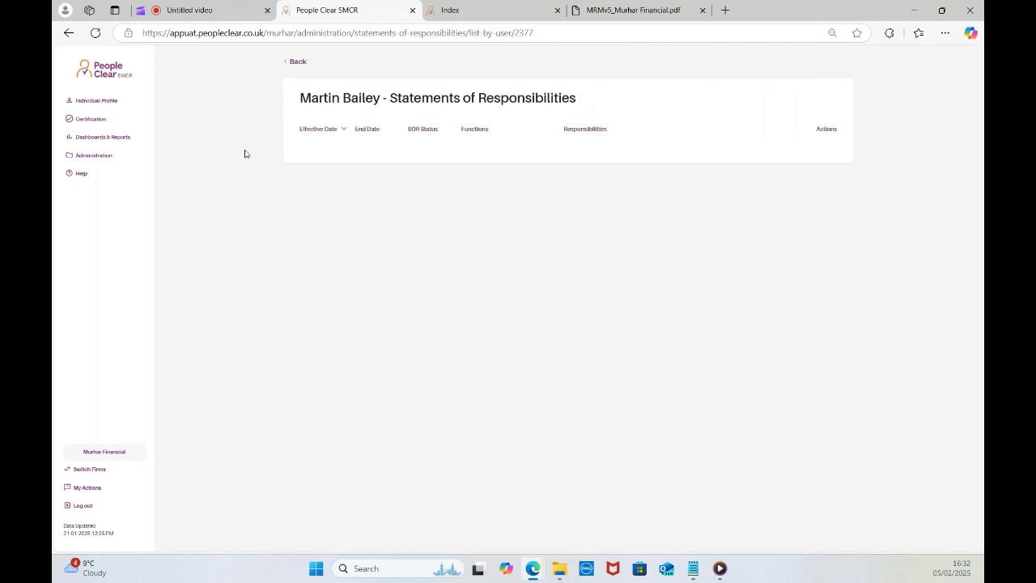
click(95, 156)
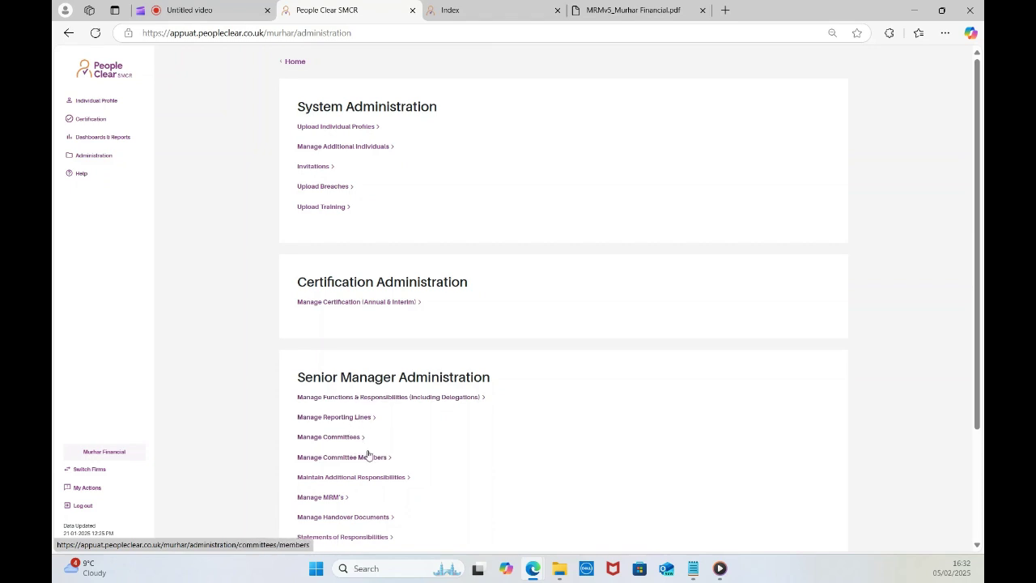
scroll(356, 450, down, 1)
scroll(352, 448, down, 1)
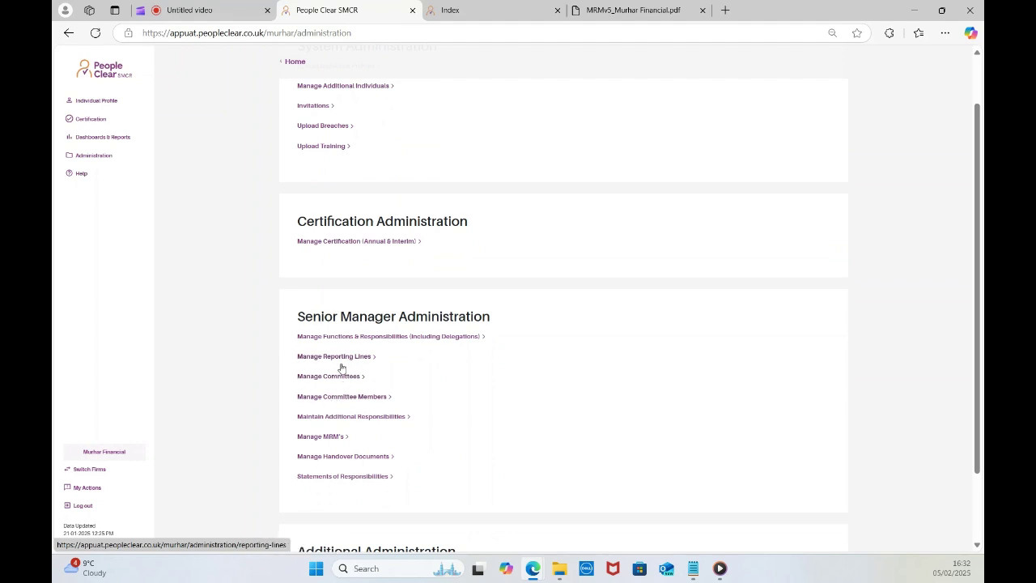
scroll(345, 456, down, 2)
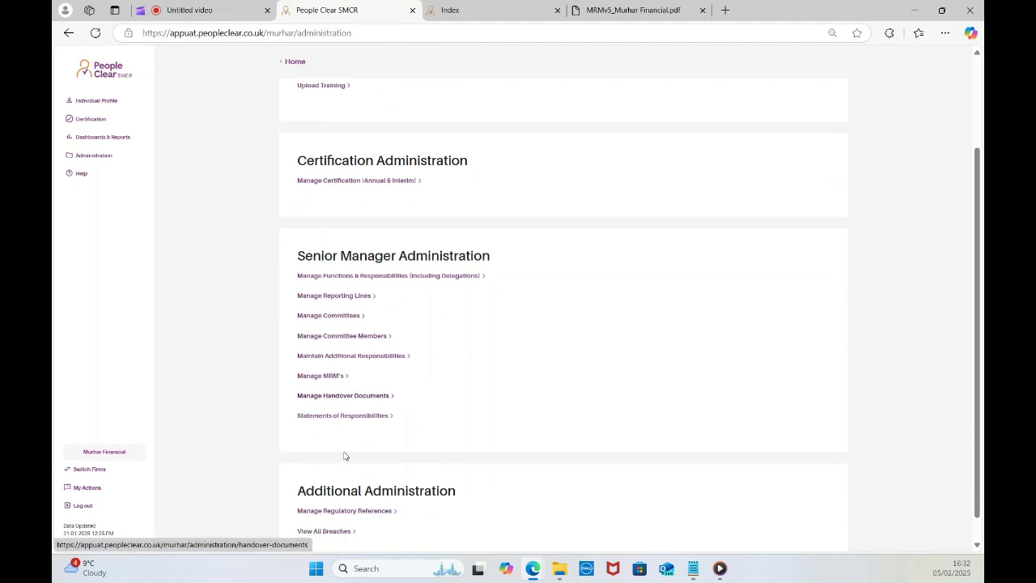
click(324, 376)
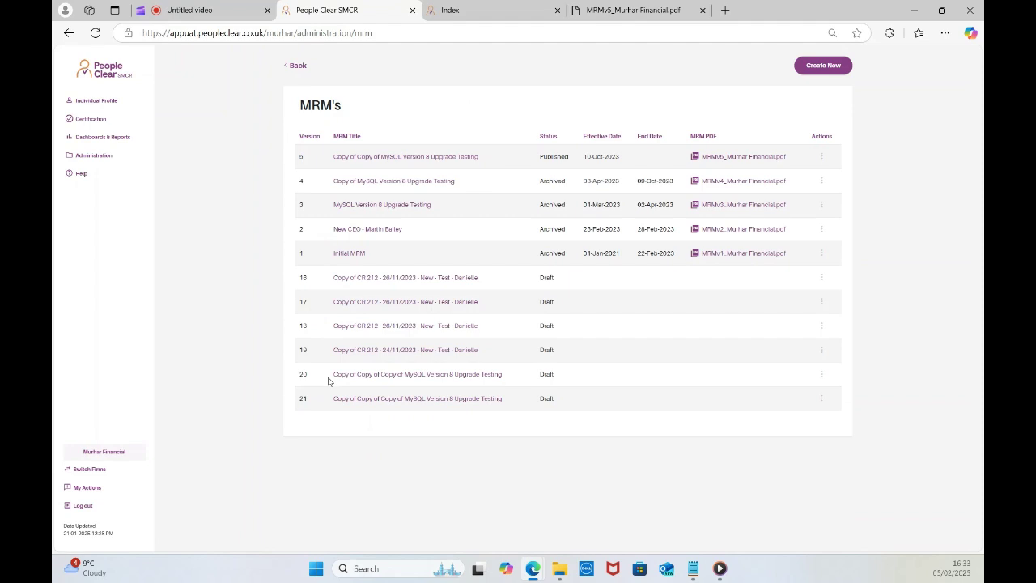
click(86, 158)
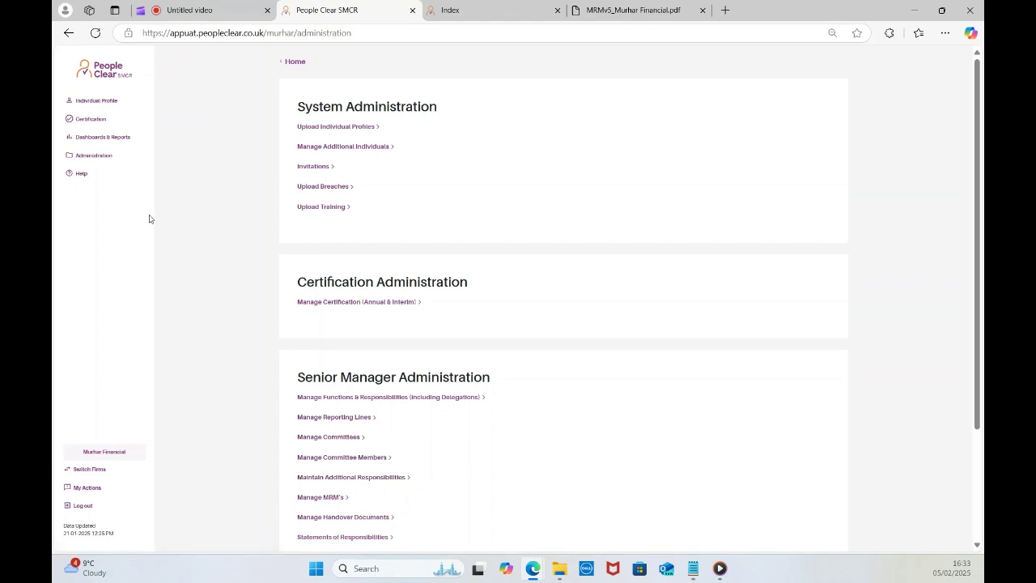
click(96, 160)
click(328, 498)
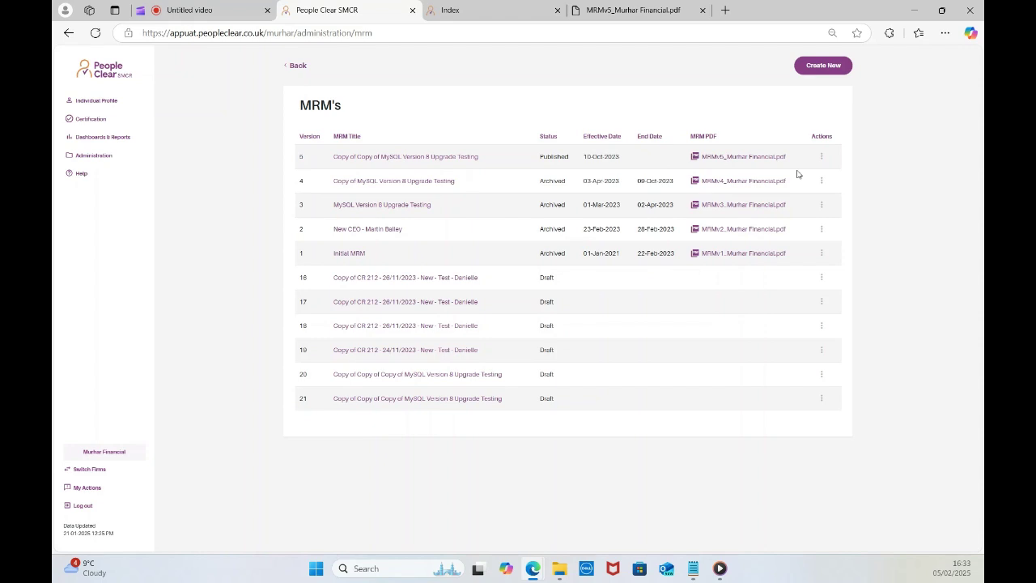
Copy the published version 5 MRM into a new draft and scroll through the Edit MRM form.
click(822, 159)
click(813, 158)
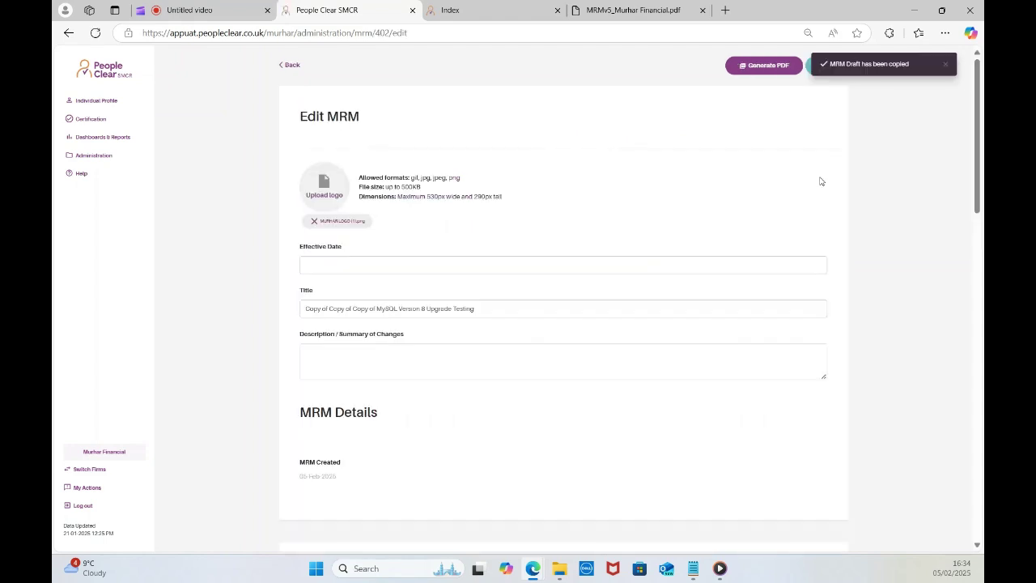
scroll(419, 440, down, 2)
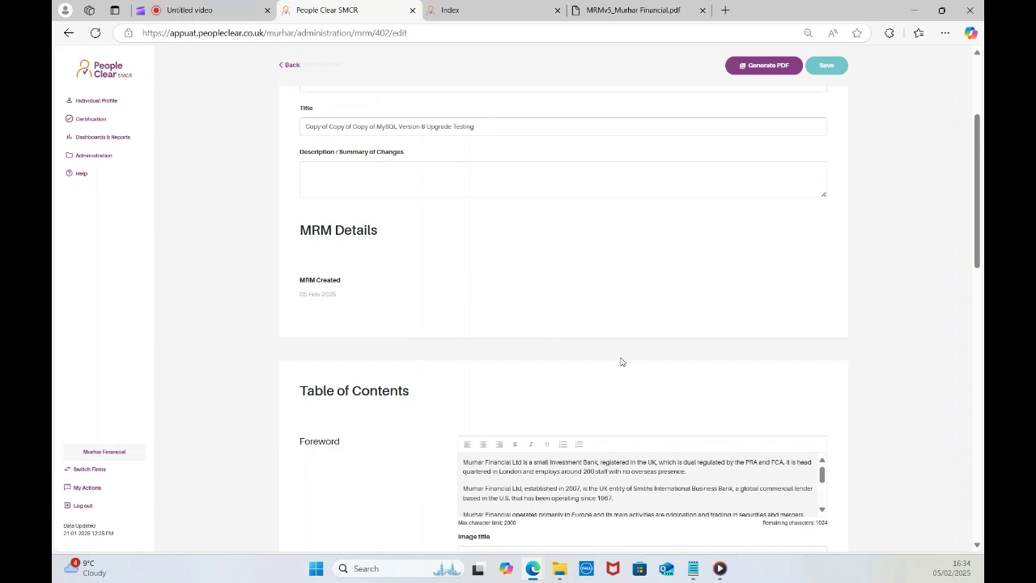
scroll(621, 361, down, 3)
scroll(576, 373, down, 3)
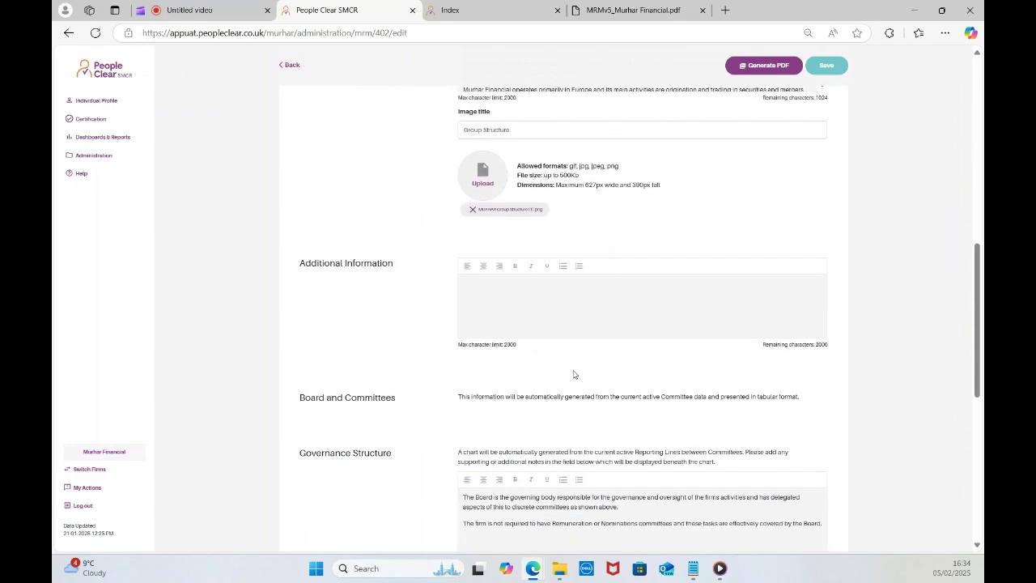
scroll(574, 372, down, 3)
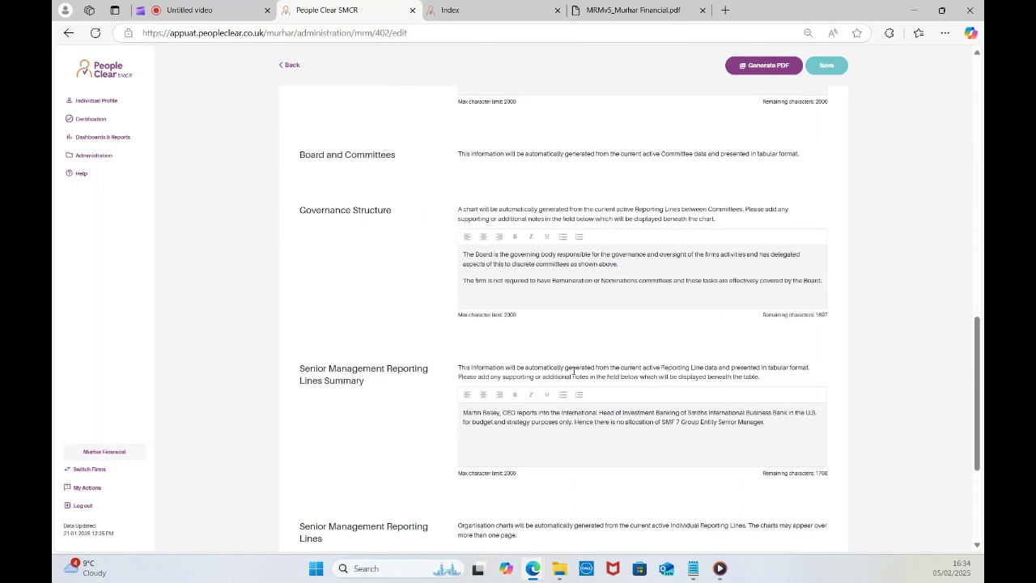
scroll(574, 374, up, 15)
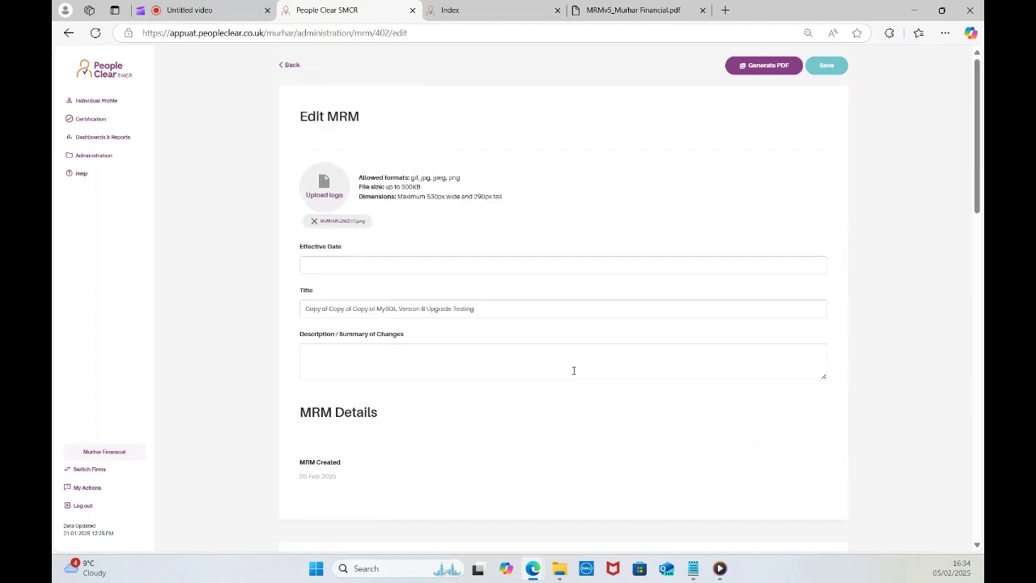
Leave the draft's effective date unset, return to the MRM list and open the version 5 PDF.
click(340, 264)
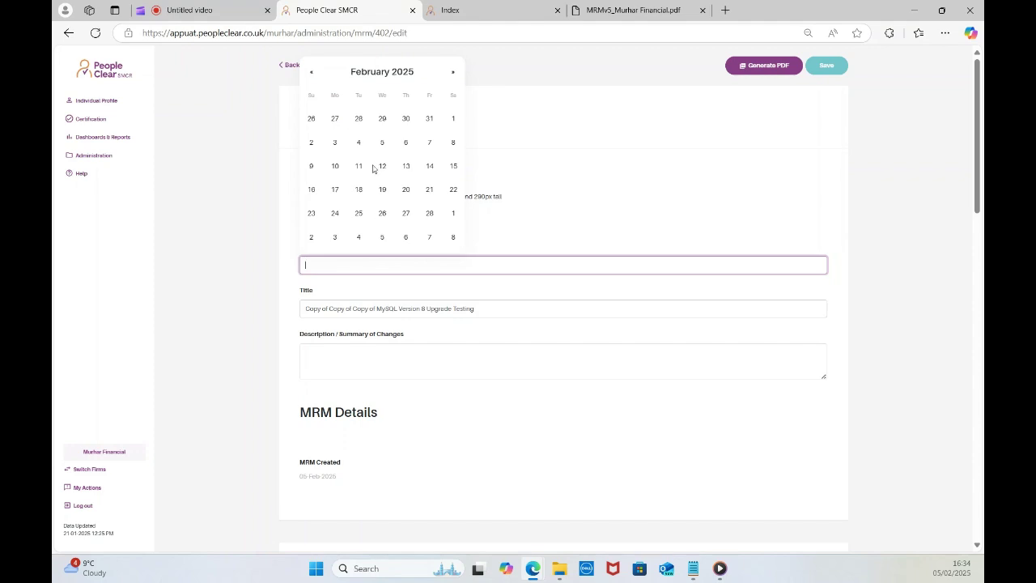
click(721, 192)
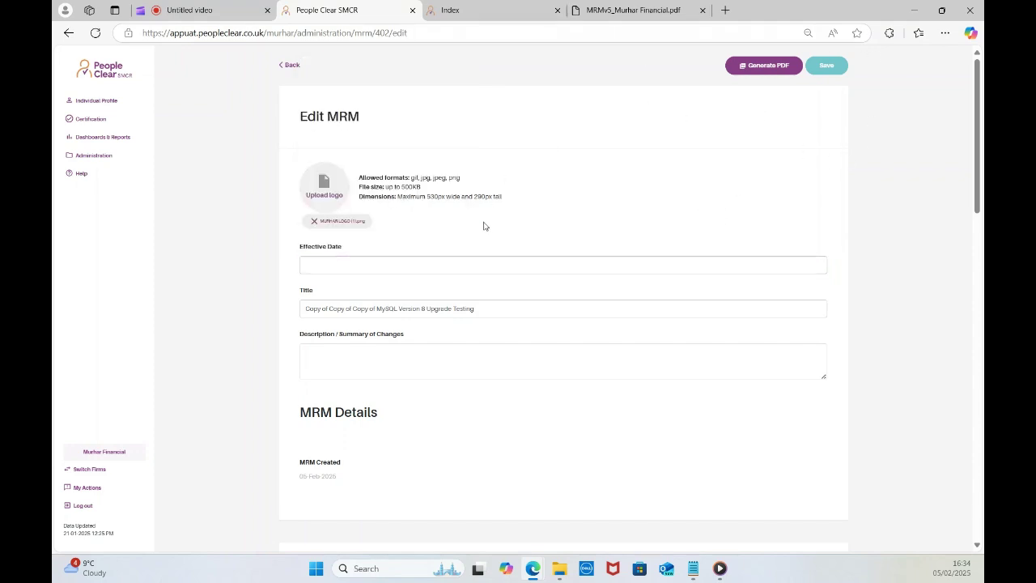
click(291, 65)
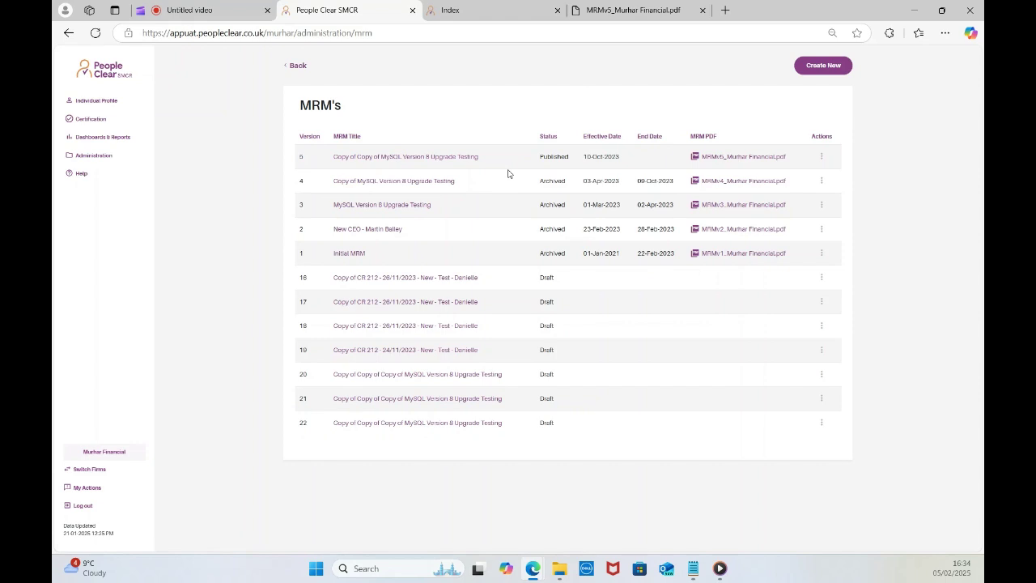
click(754, 159)
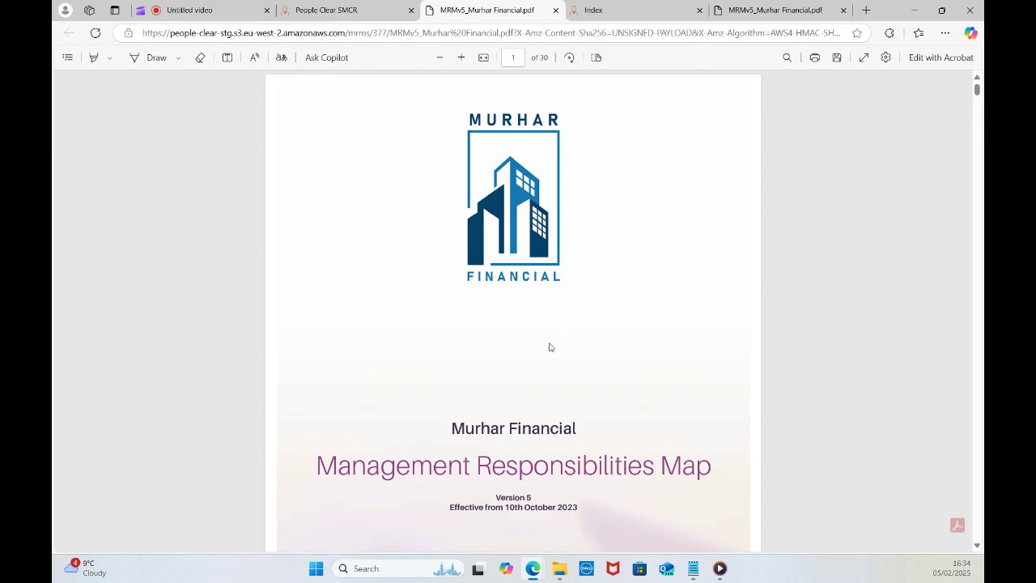
Read the MRMv5 PDF from cover to page 20, then return to the MRM's list tab.
scroll(550, 378, down, 3)
scroll(550, 378, down, 1)
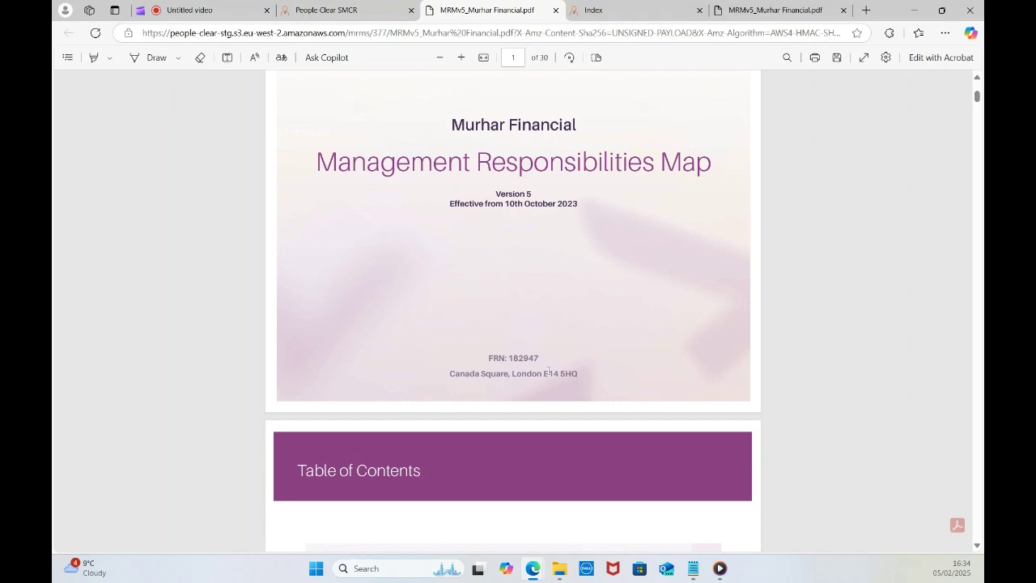
scroll(549, 371, down, 1)
scroll(548, 374, down, 5)
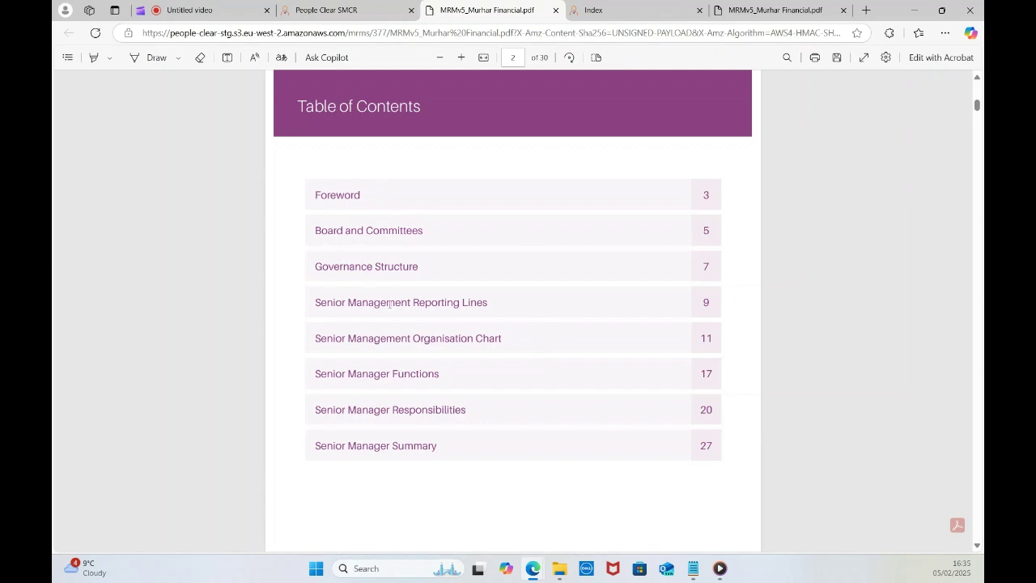
scroll(379, 288, down, 1)
scroll(386, 293, down, 1)
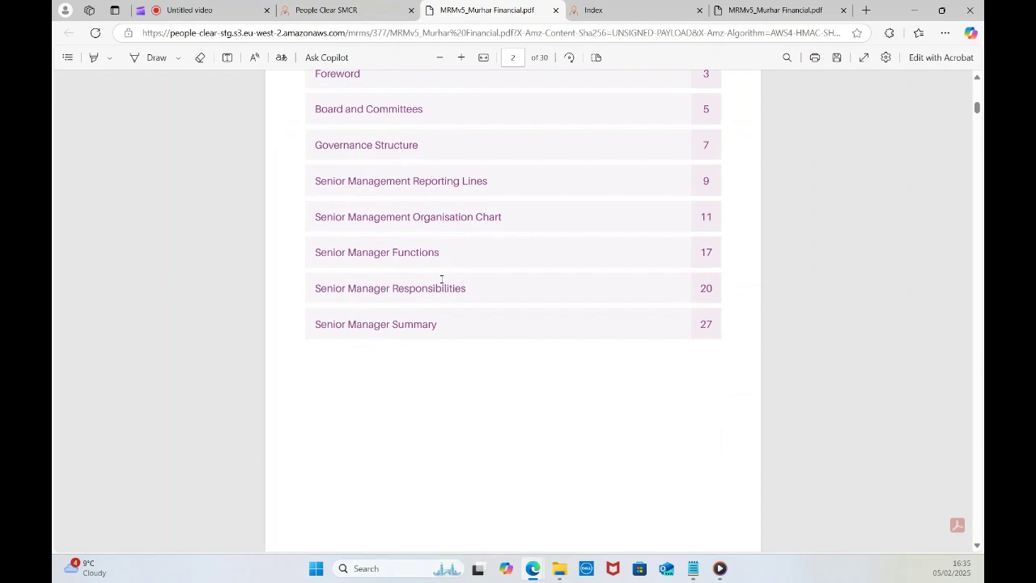
scroll(444, 279, down, 2)
scroll(444, 282, down, 1)
scroll(445, 281, down, 4)
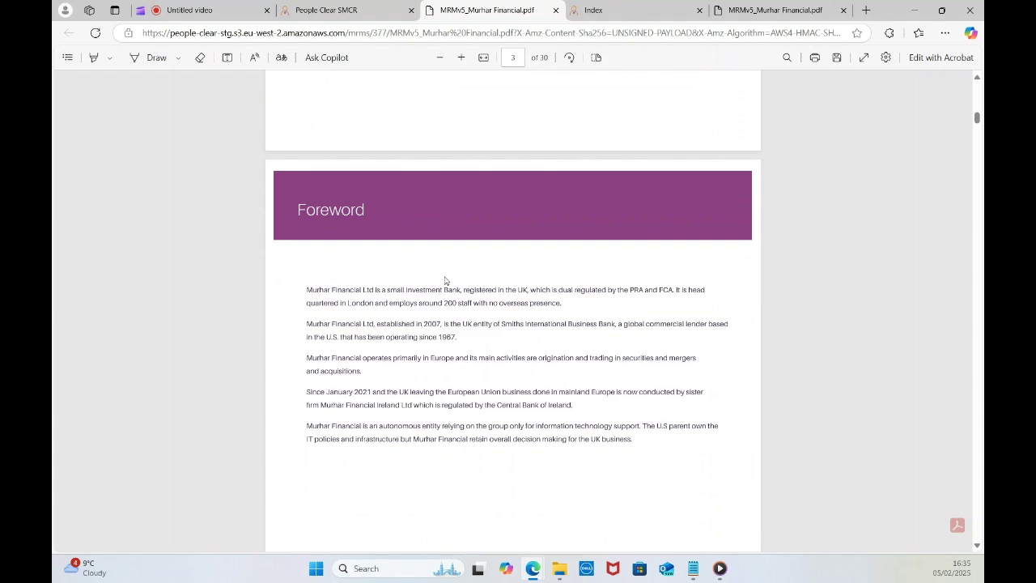
scroll(472, 274, down, 4)
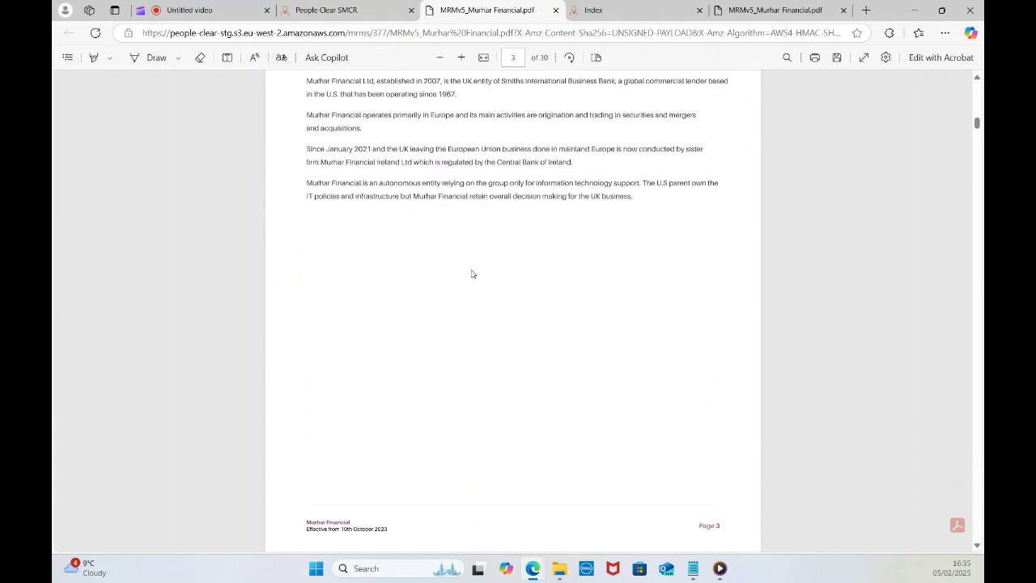
scroll(472, 274, down, 2)
scroll(472, 274, down, 1)
scroll(472, 274, down, 5)
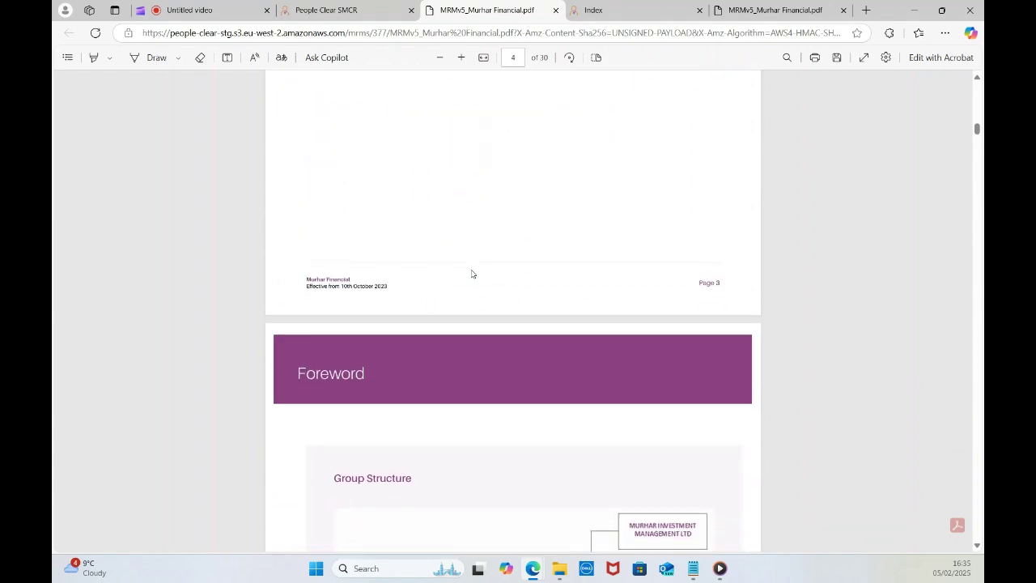
scroll(471, 273, down, 2)
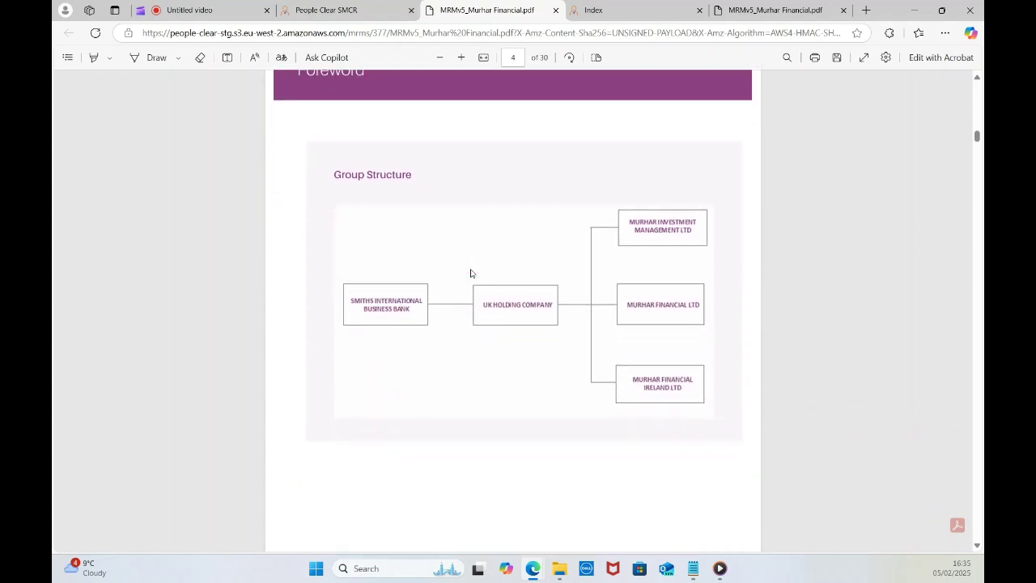
scroll(474, 246, down, 10)
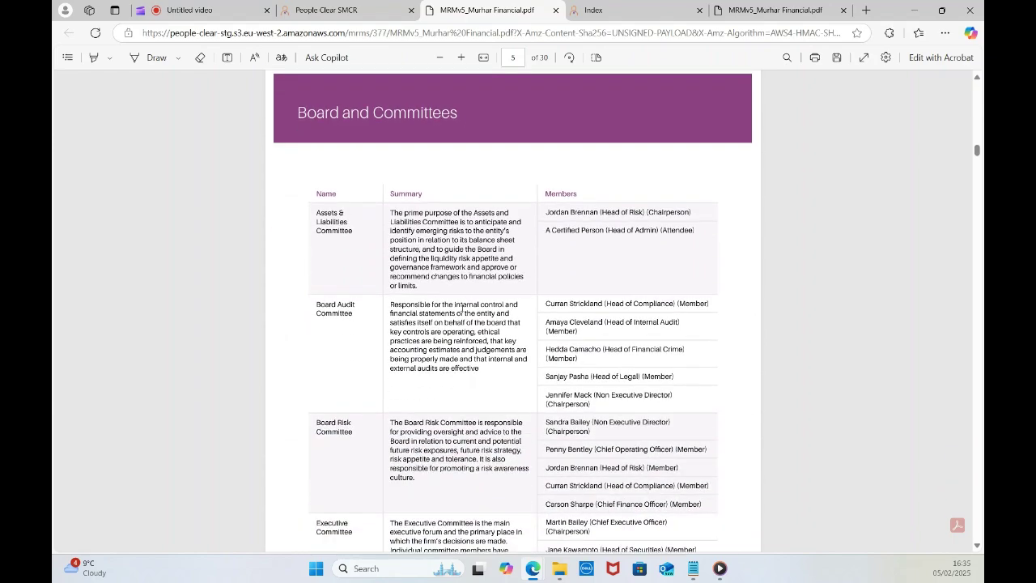
scroll(468, 337, down, 10)
scroll(468, 337, down, 10)
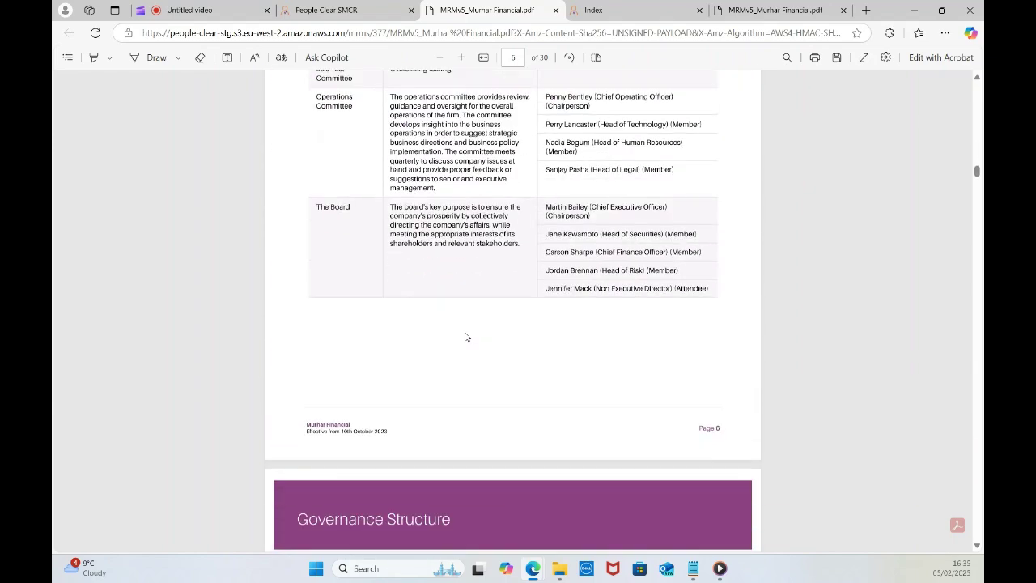
scroll(462, 336, down, 10)
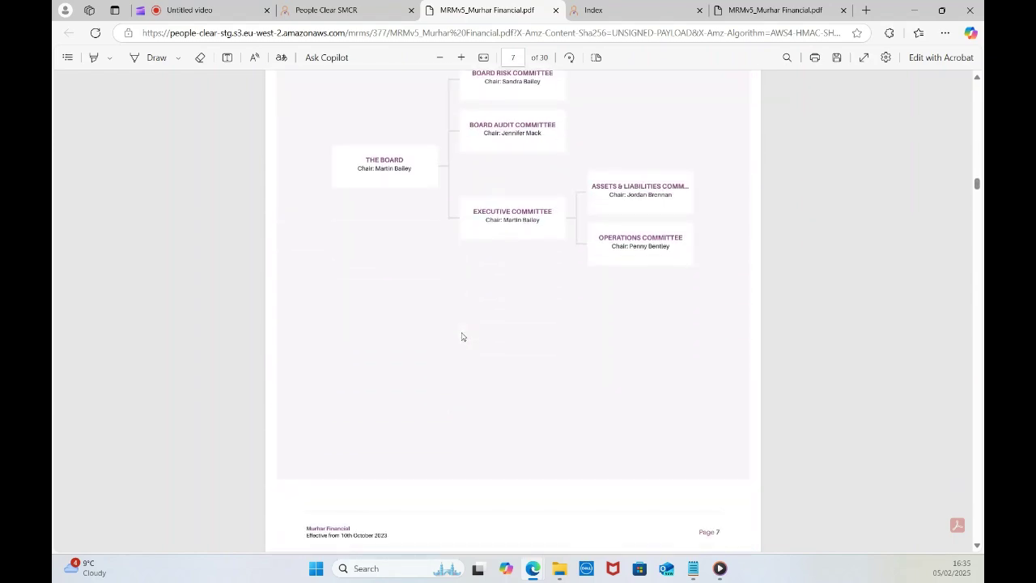
scroll(462, 332, down, 15)
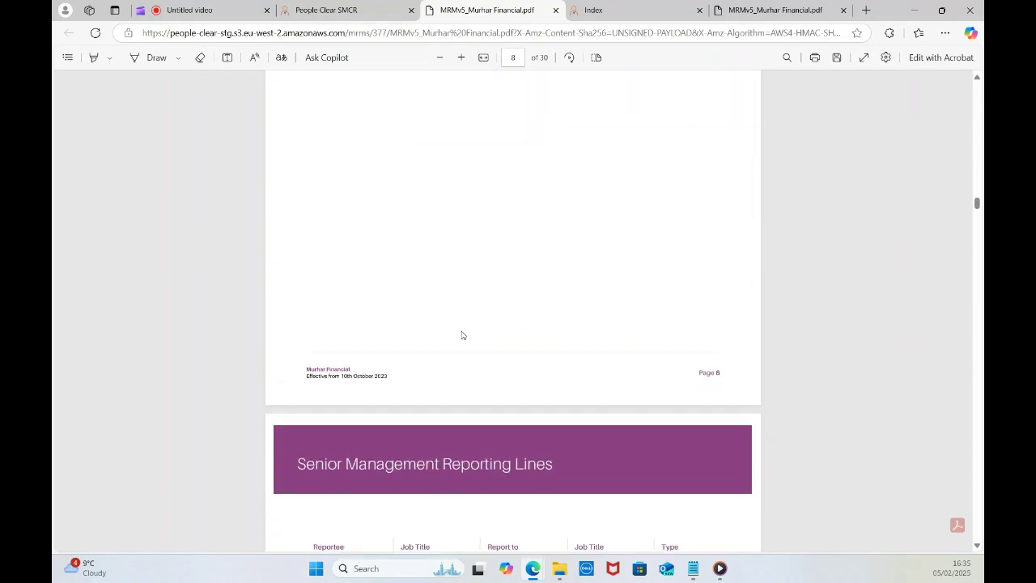
scroll(459, 331, down, 15)
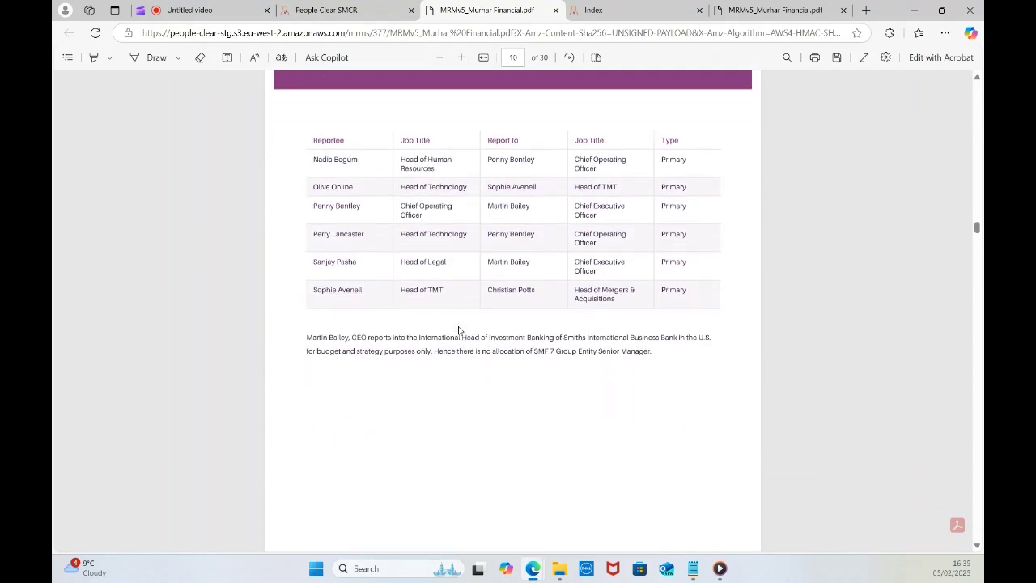
scroll(458, 328, down, 15)
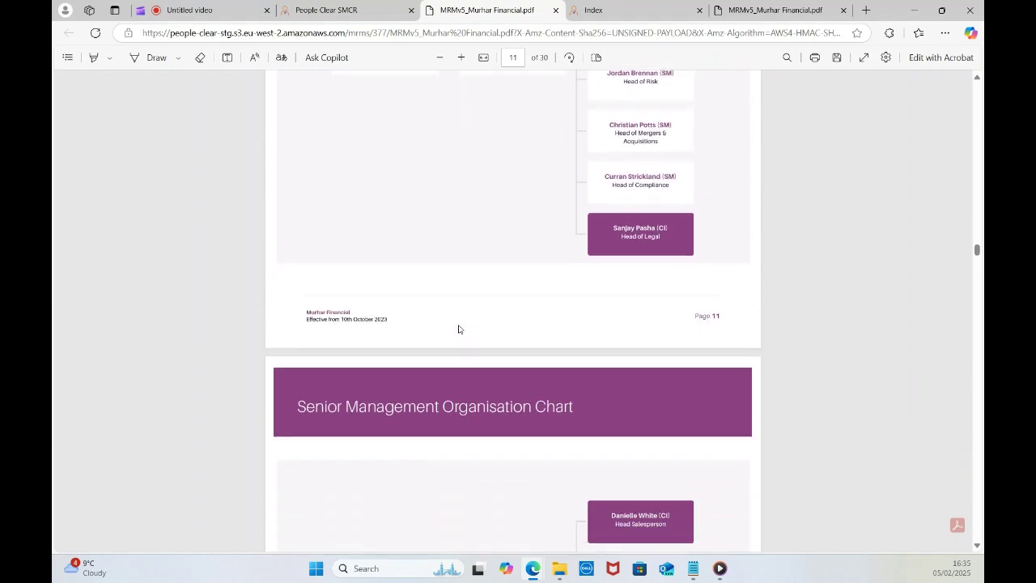
scroll(457, 323, down, 15)
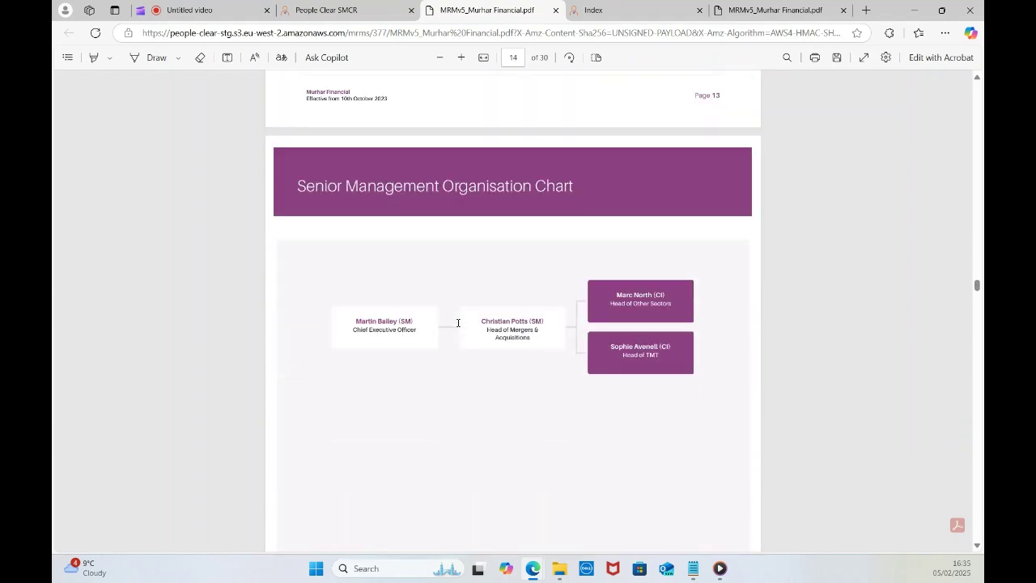
scroll(456, 323, down, 15)
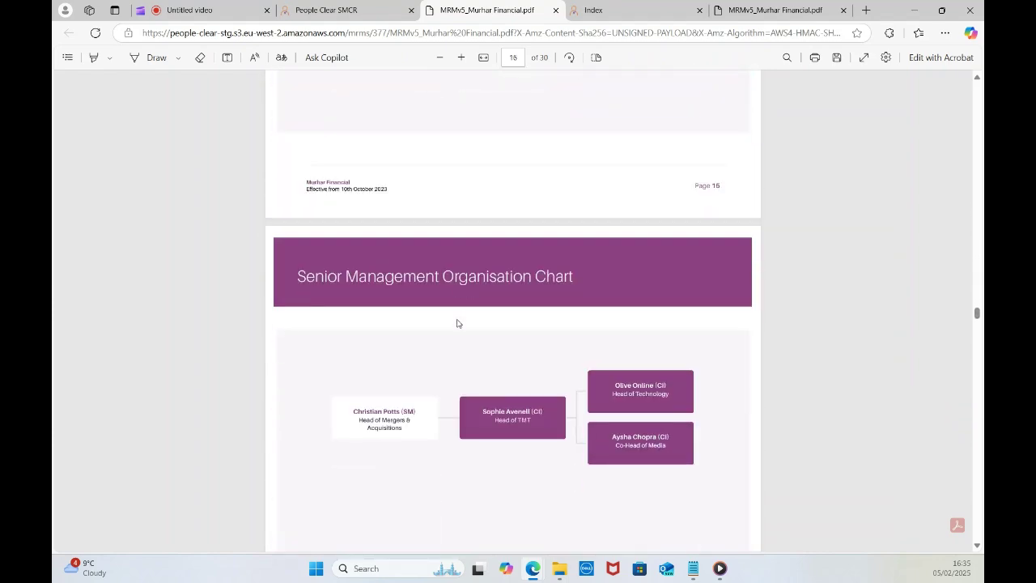
scroll(457, 323, down, 3)
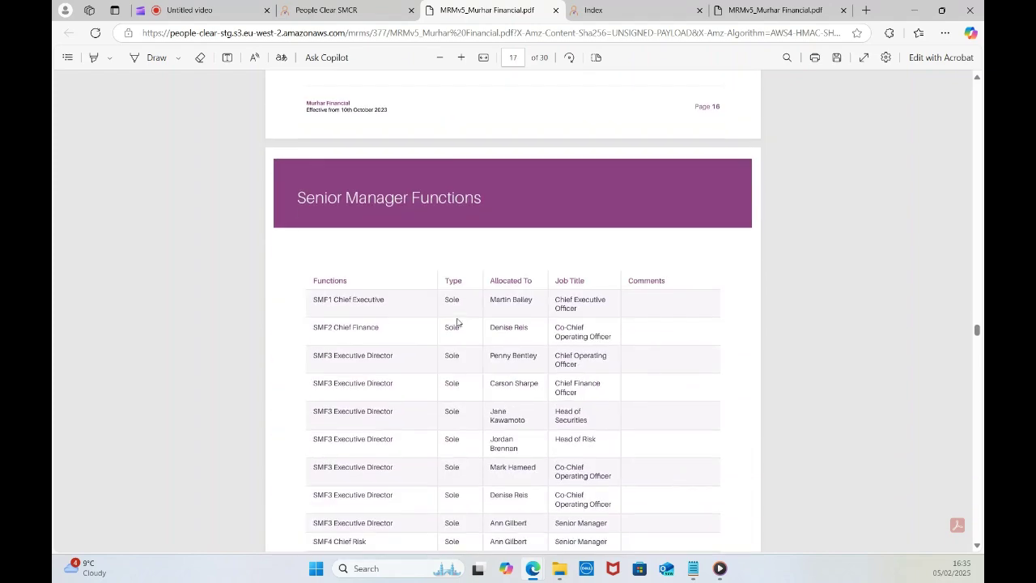
scroll(486, 394, down, 2)
scroll(484, 389, down, 3)
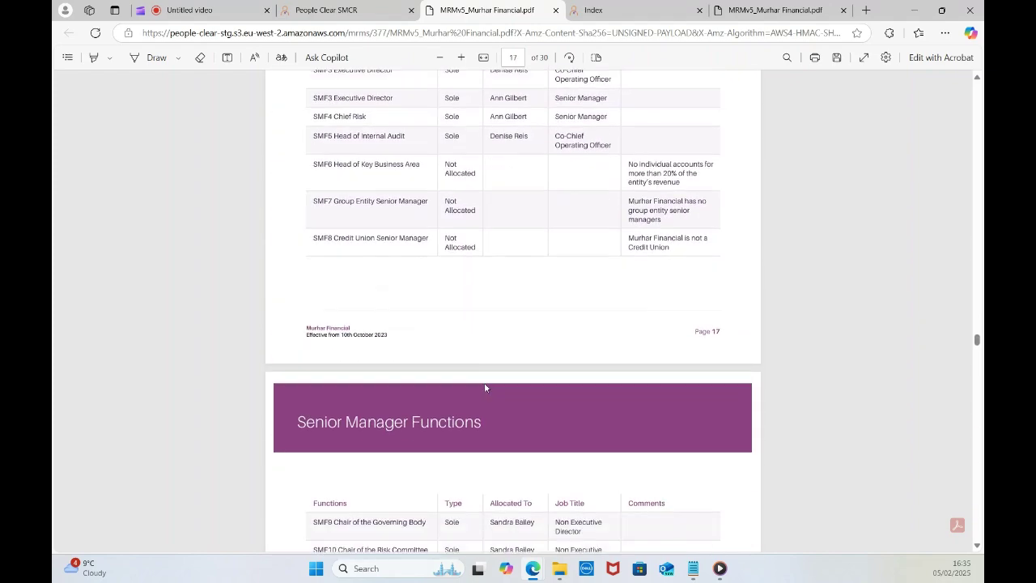
scroll(485, 386, down, 2)
scroll(485, 386, down, 2)
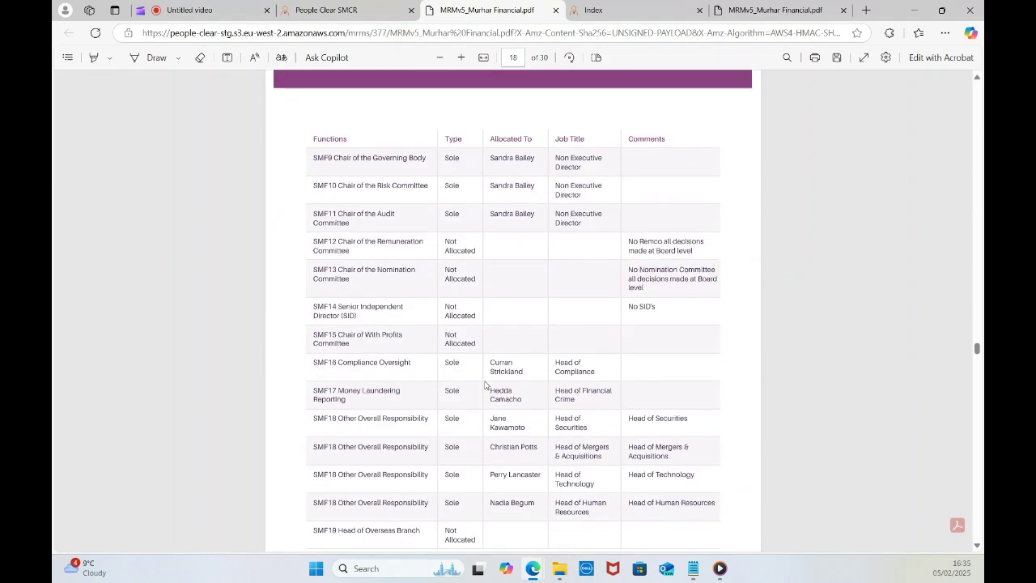
scroll(485, 386, down, 5)
scroll(484, 386, down, 3)
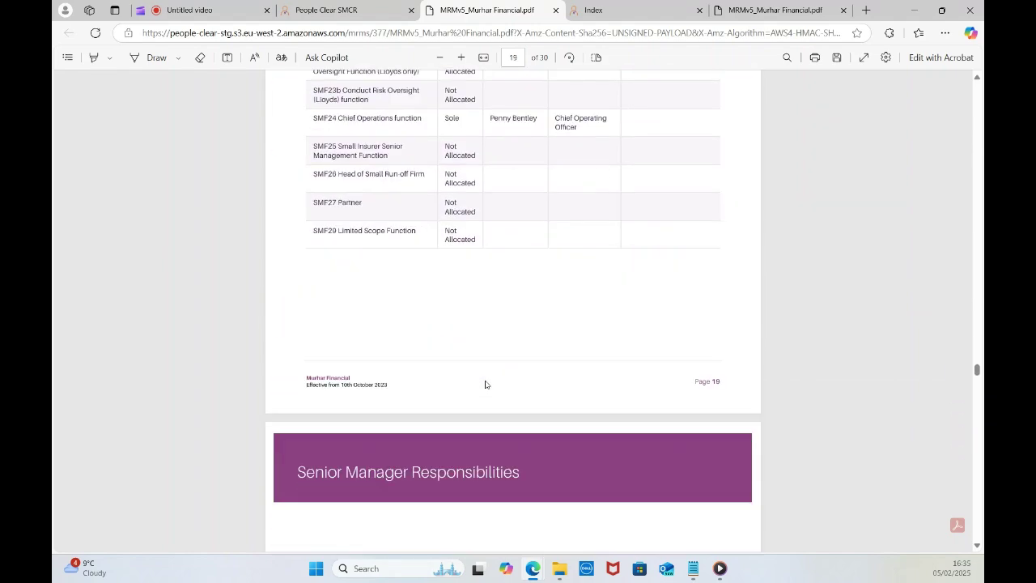
click(340, 11)
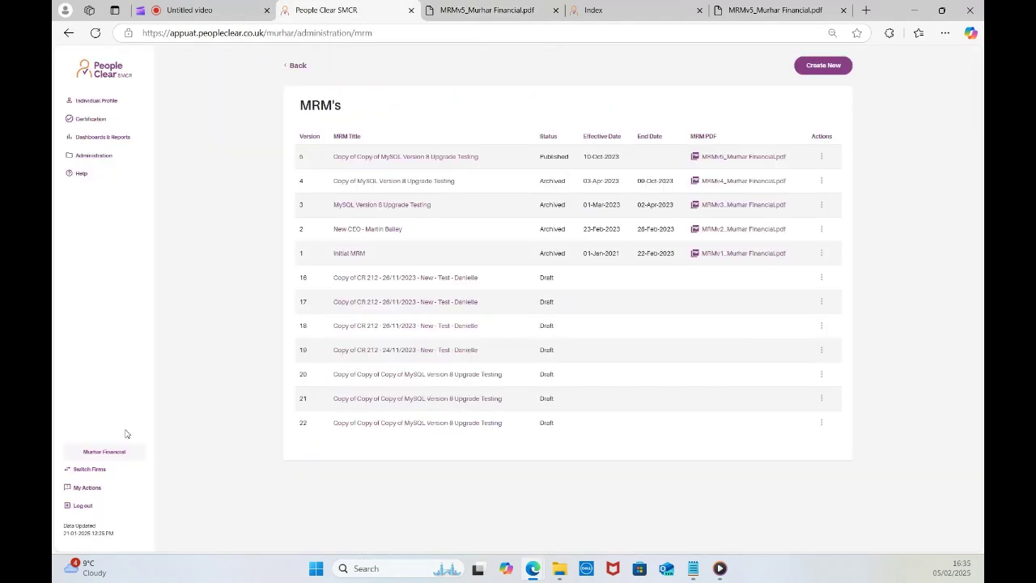
Look over the Handover Documents list from the Administration area.
click(96, 158)
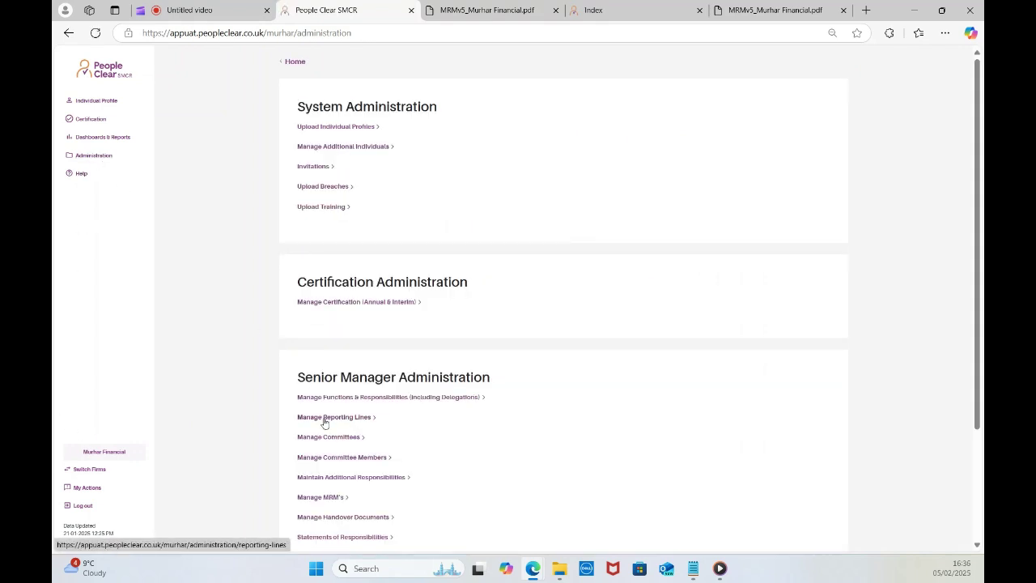
scroll(397, 417, down, 2)
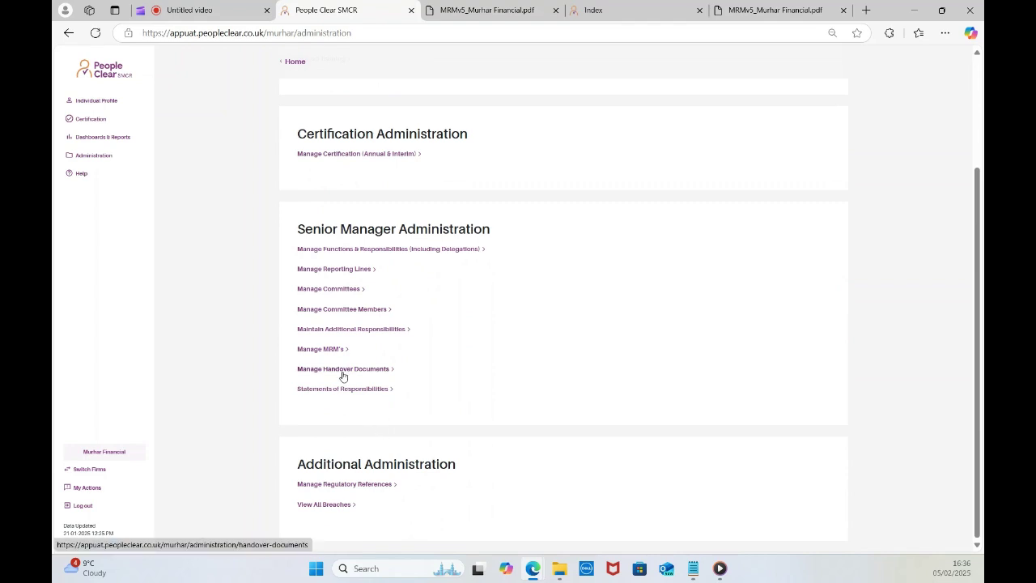
click(342, 371)
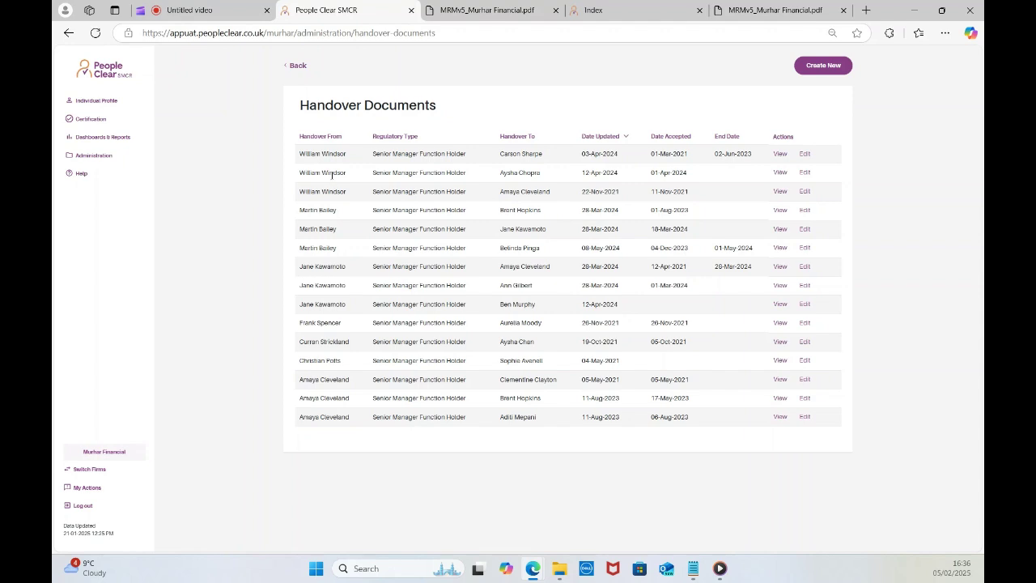
click(297, 70)
Review the Regulatory References list, then go to Dashboards & Reports.
scroll(382, 392, down, 2)
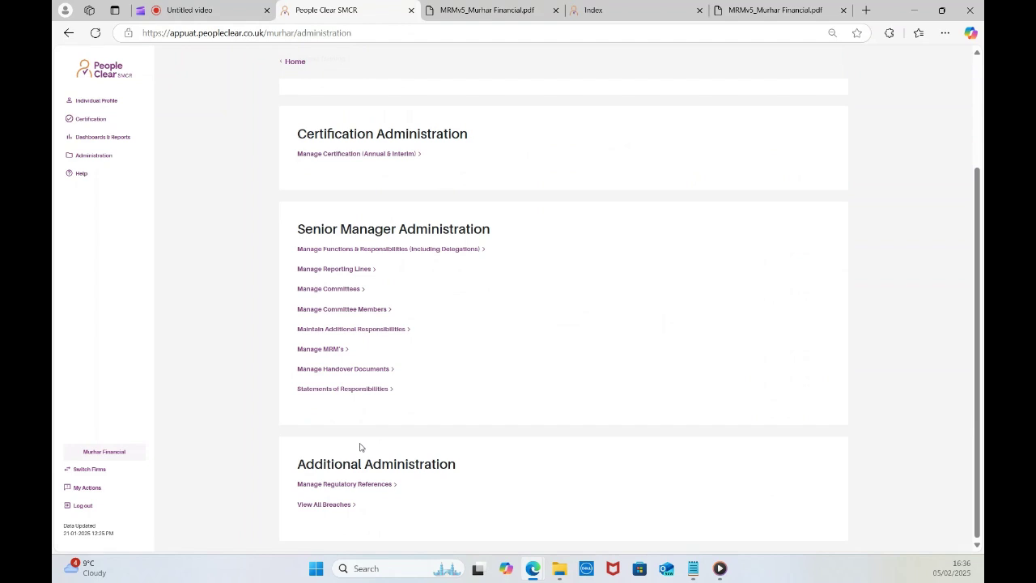
click(334, 485)
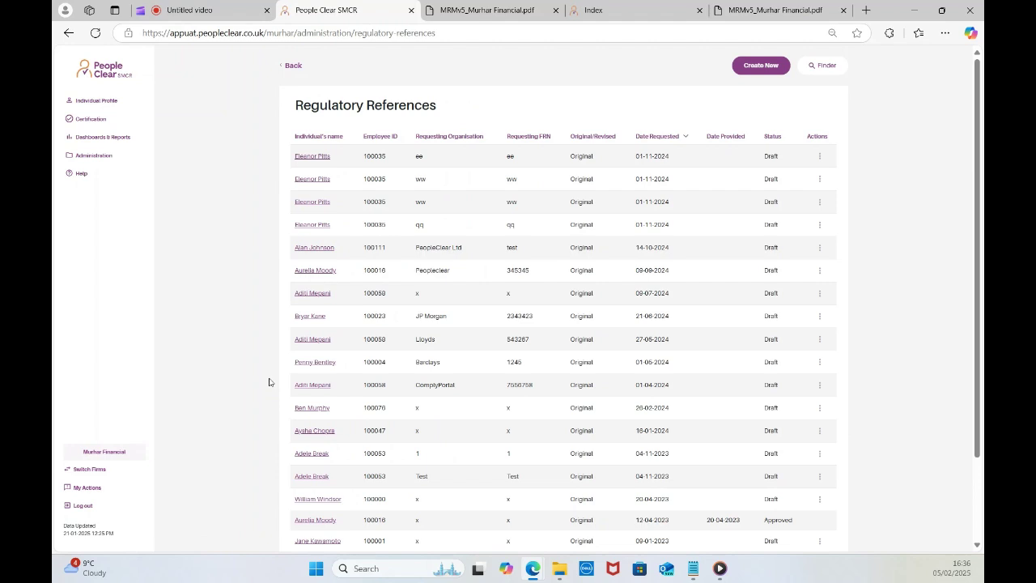
click(291, 66)
click(104, 138)
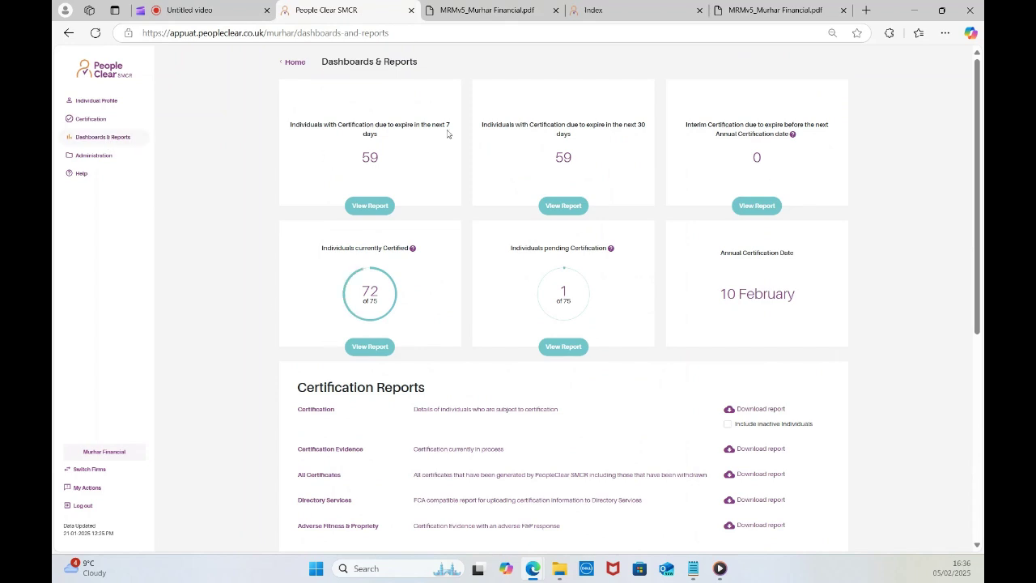
Review the dashboard's 59 certifications expiring within 7 and 30 days and report lists, then switch to the Untitled video tab.
scroll(353, 293, down, 3)
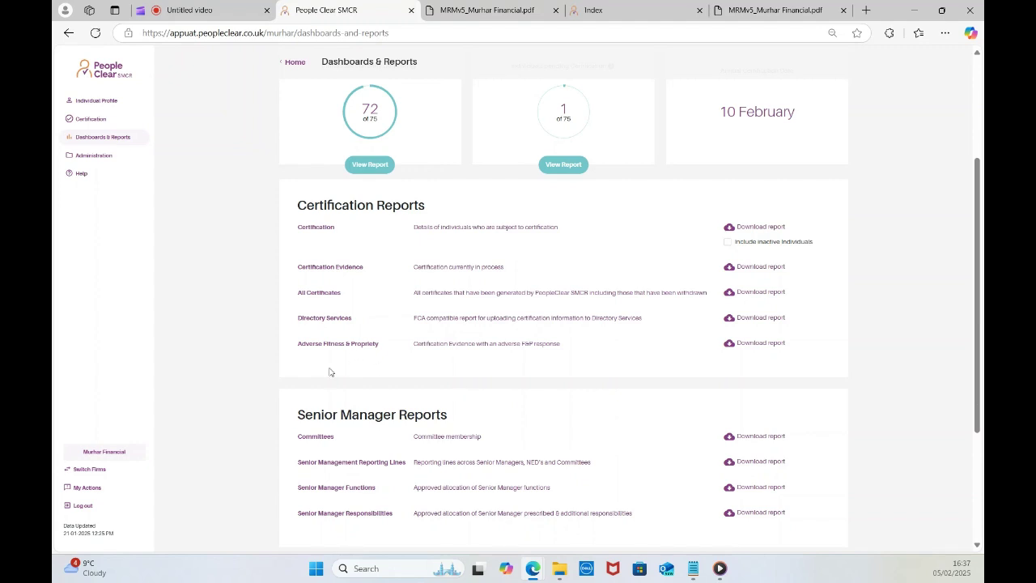
scroll(352, 398, up, 3)
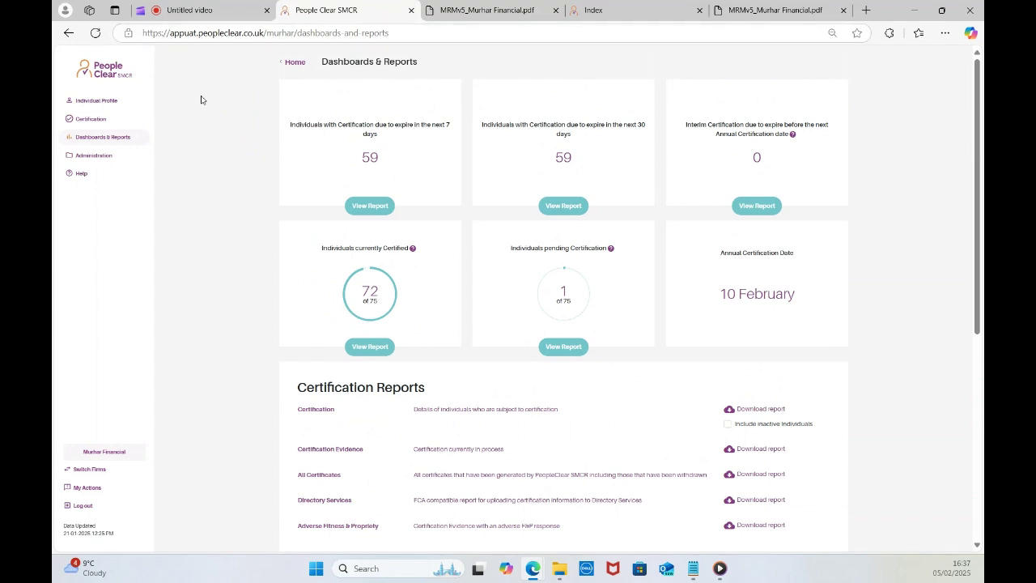
click(203, 11)
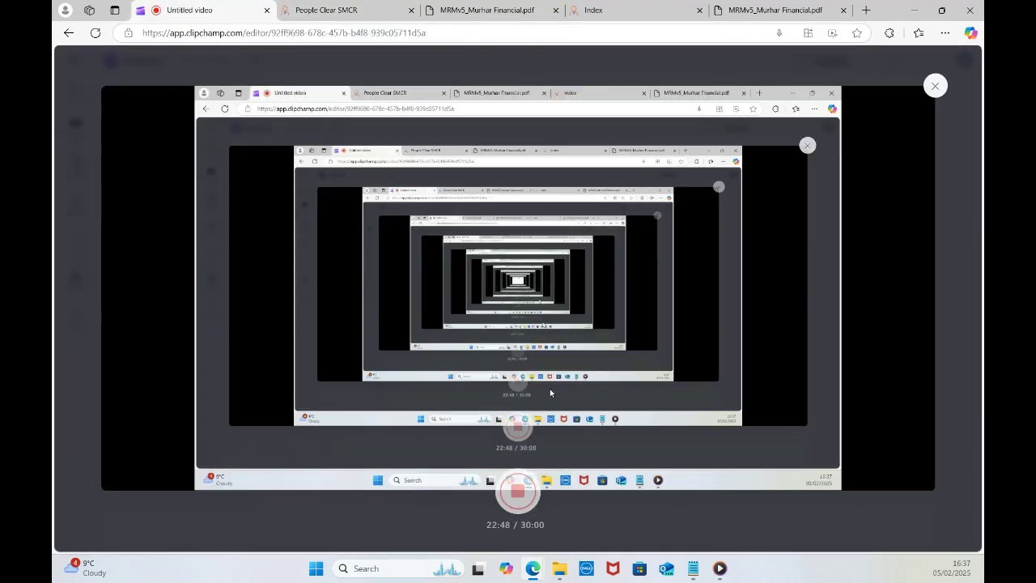